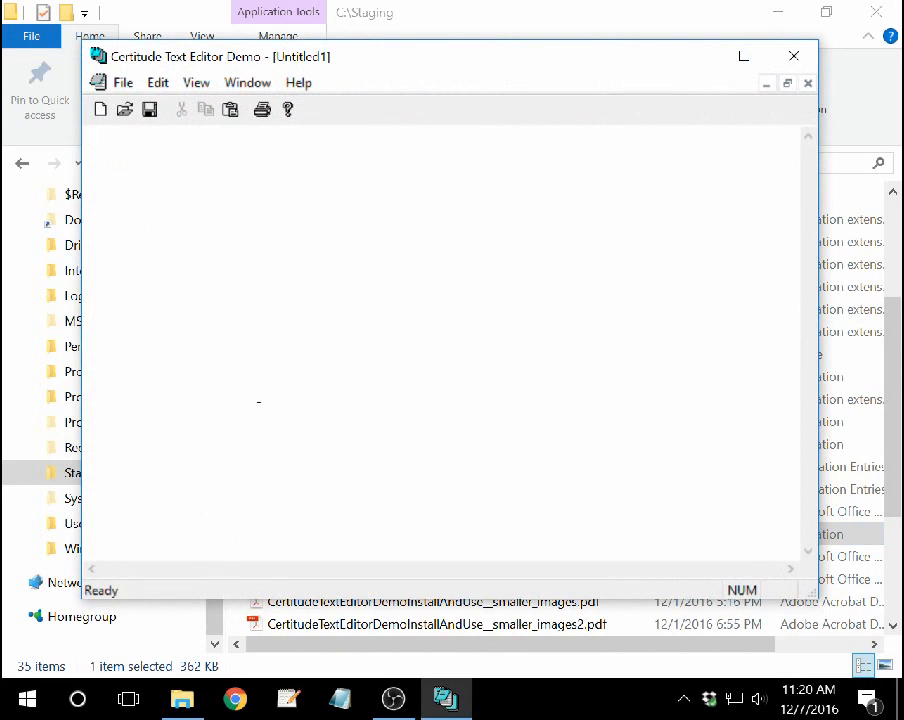
- Get the text editor out of the way and display the C:\Staging\TestFiles folder in File Explorer
click(794, 56)
click(33, 473)
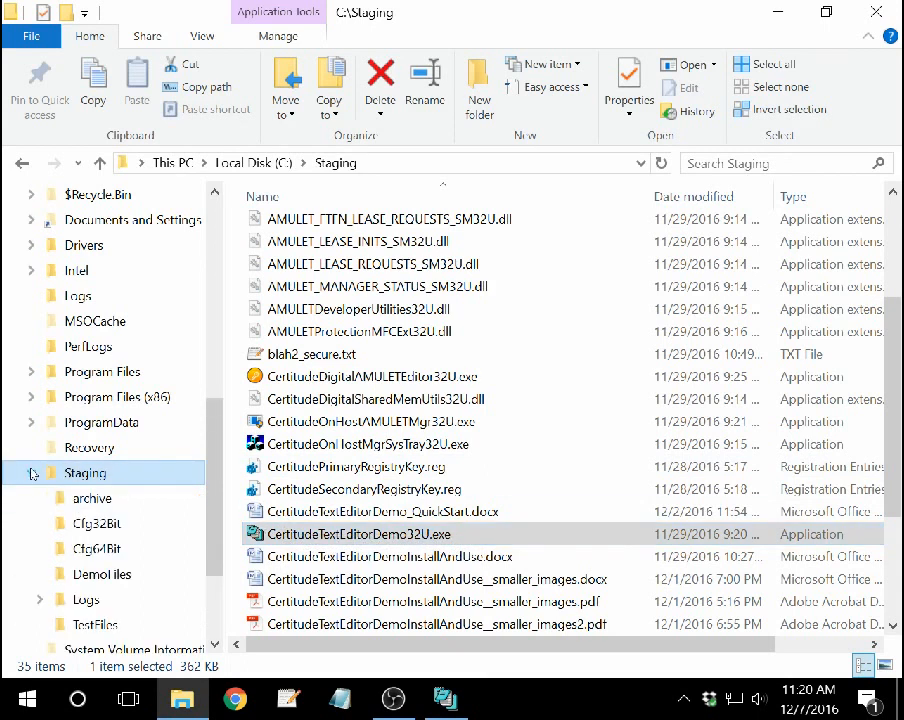
click(64, 576)
click(63, 622)
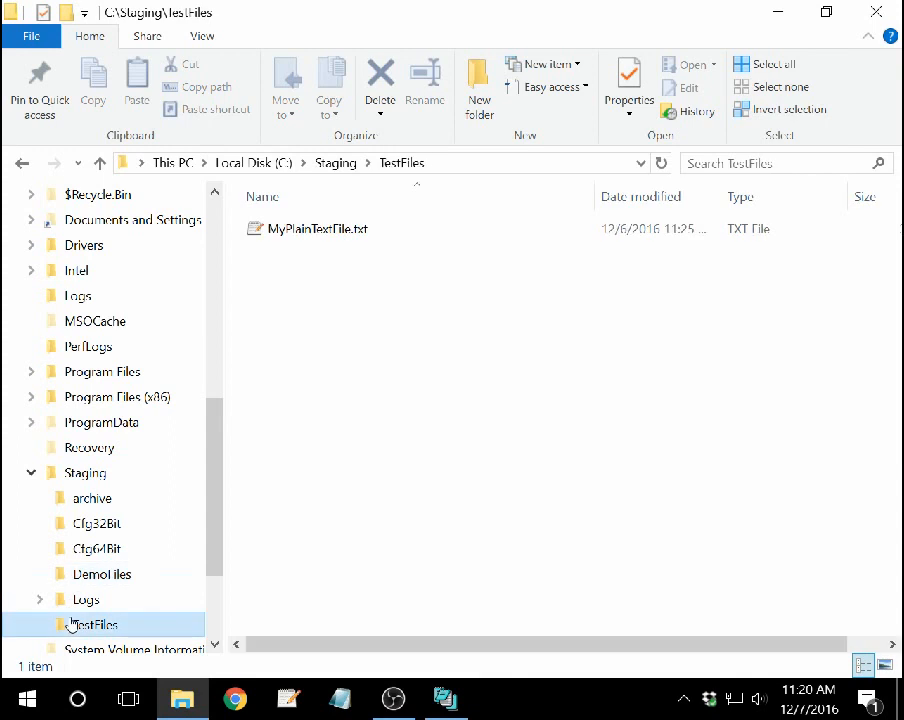
- Open MyPlainTextFile.txt in Notepad, look through its text, and close it
click(299, 231)
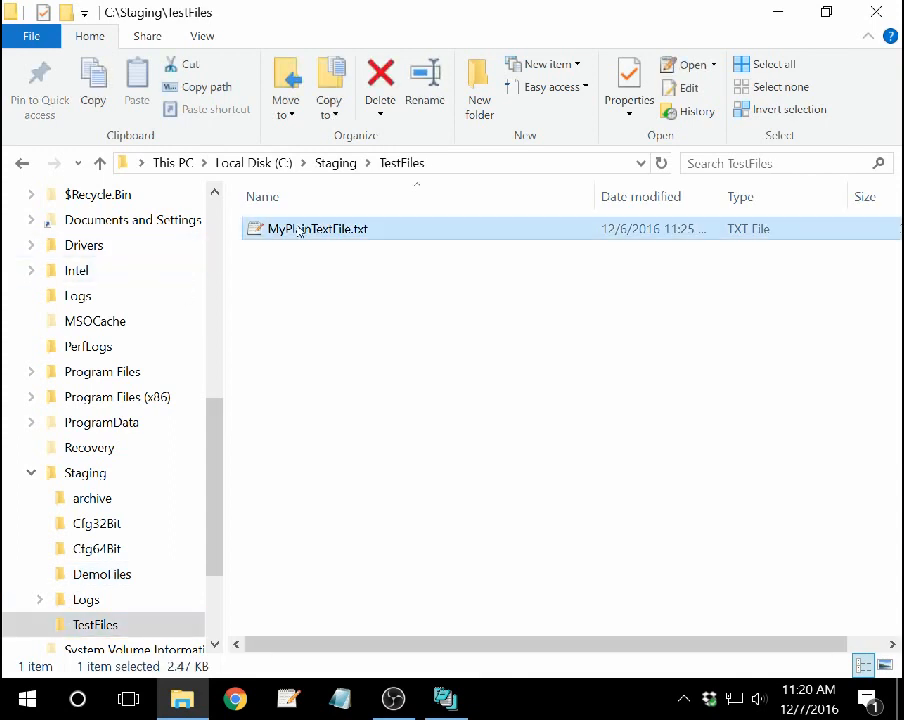
right_click(299, 230)
mouse_move(533, 312)
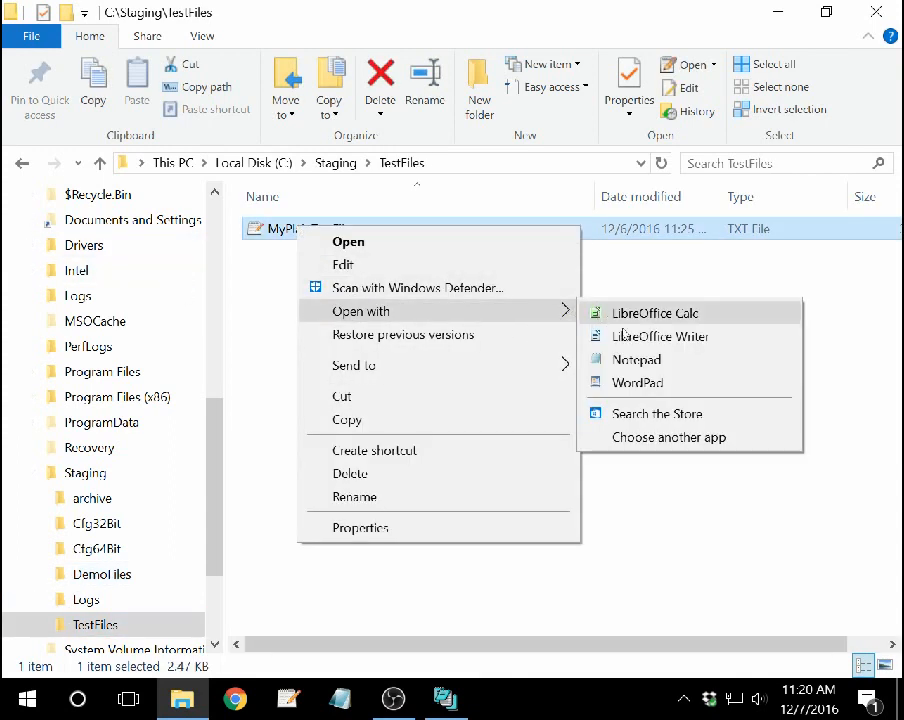
click(597, 359)
drag(492, 254, 397, 72)
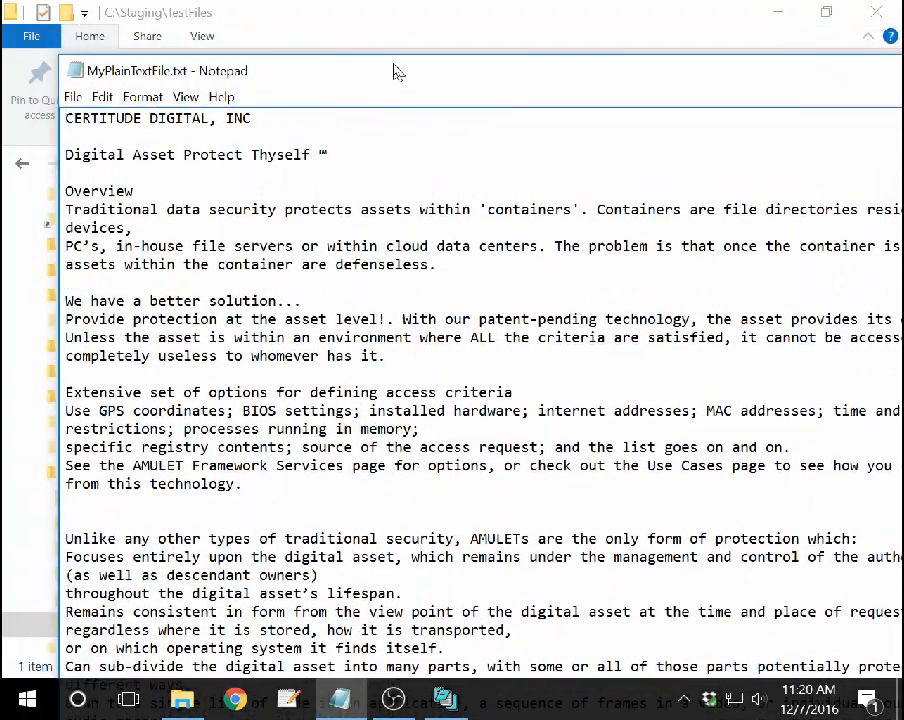
scroll(380, 392, down, 4)
scroll(384, 392, up, 4)
click(902, 70)
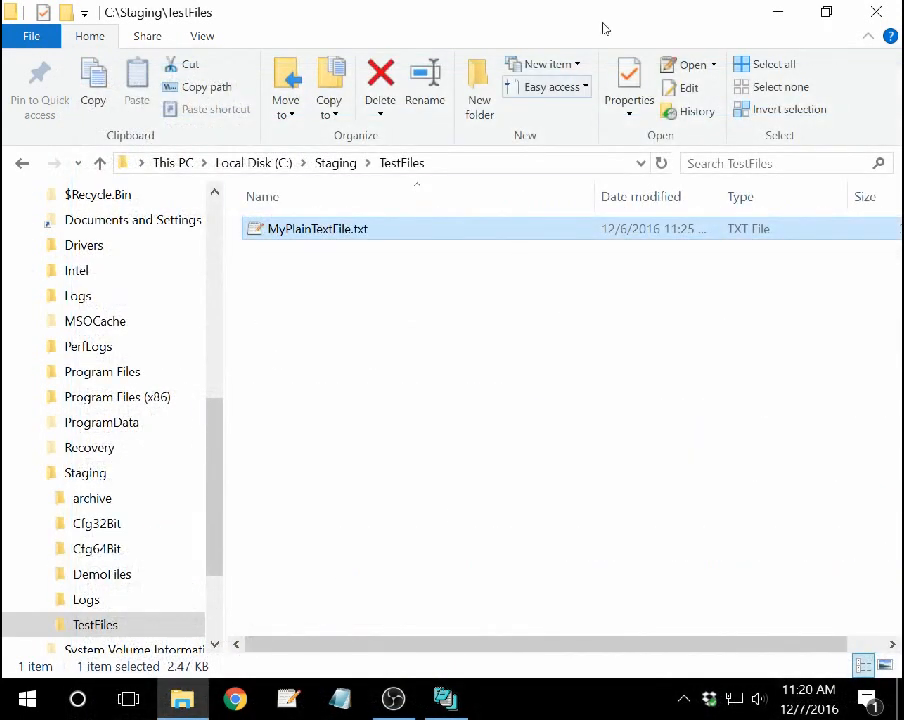
- Switch to Certitude Text Editor Demo, open MyPlainTextFile.txt from the TestFiles folder, and look through its contents
click(778, 12)
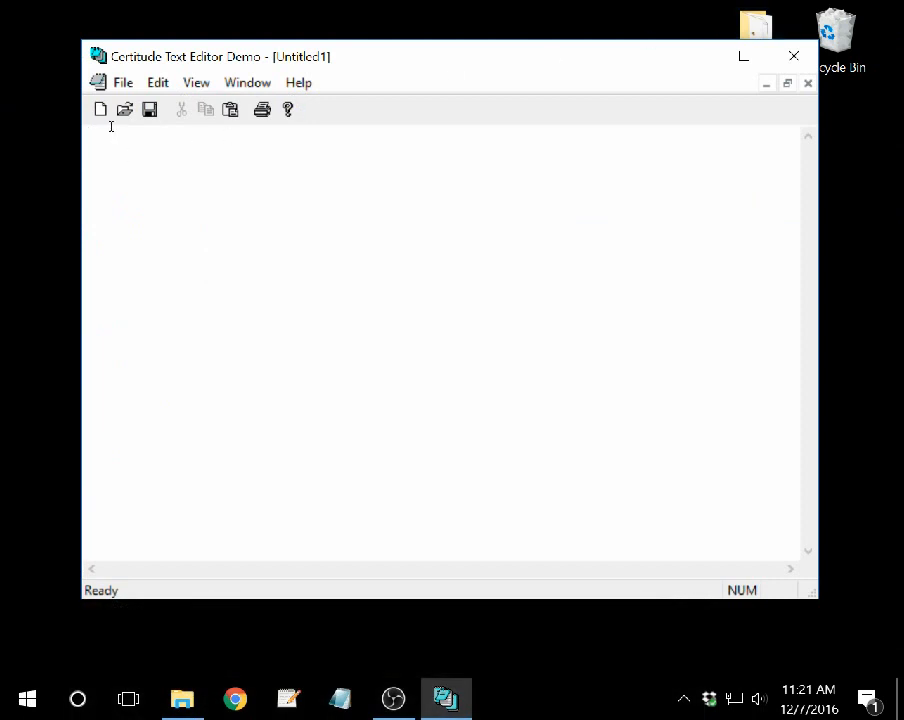
click(122, 83)
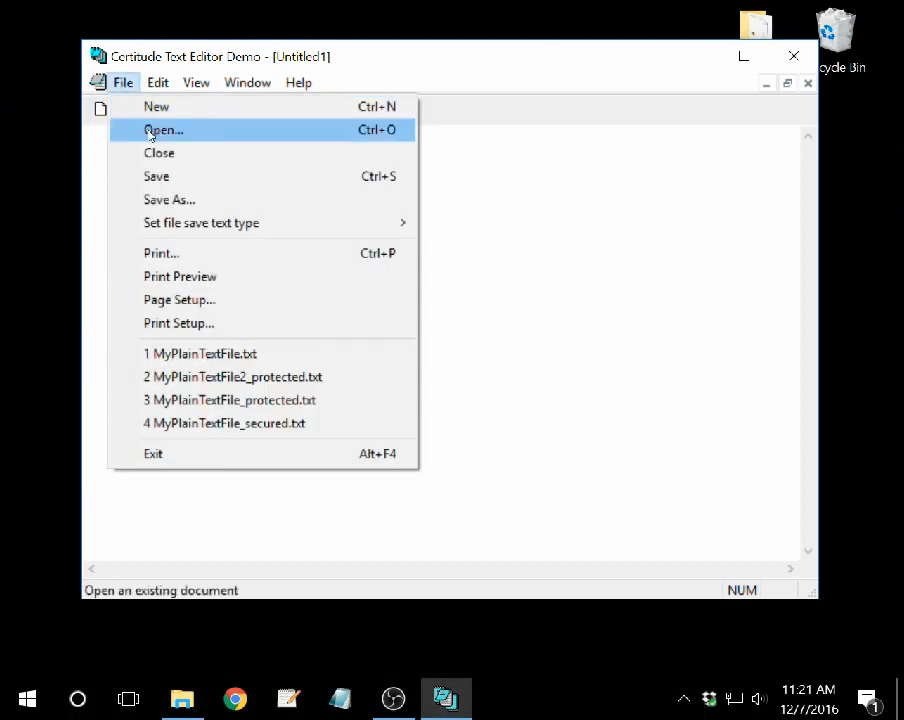
click(150, 130)
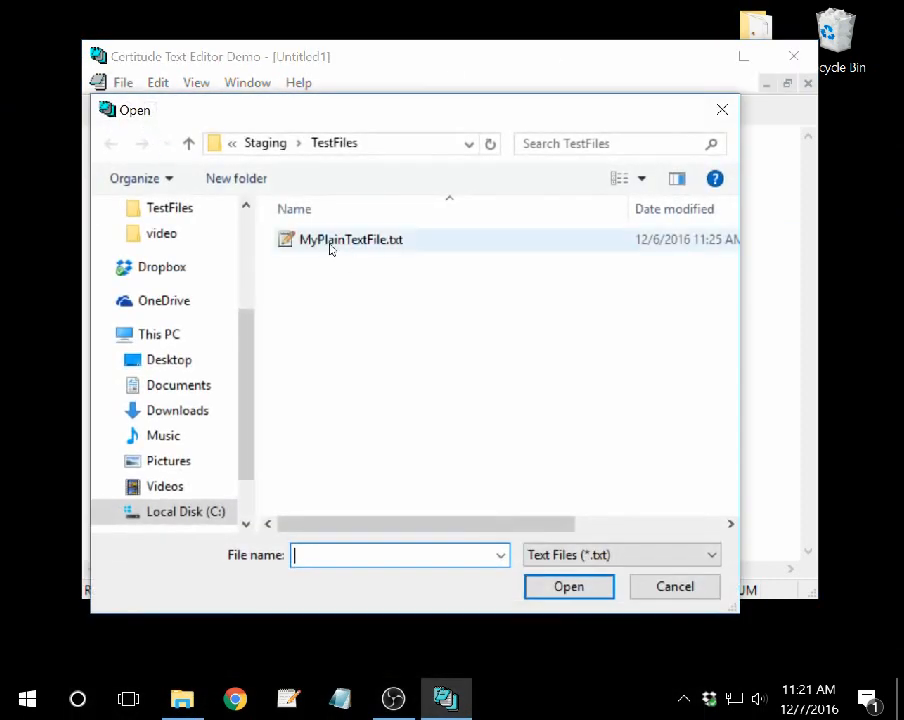
double_click(330, 240)
scroll(330, 330, down, 3)
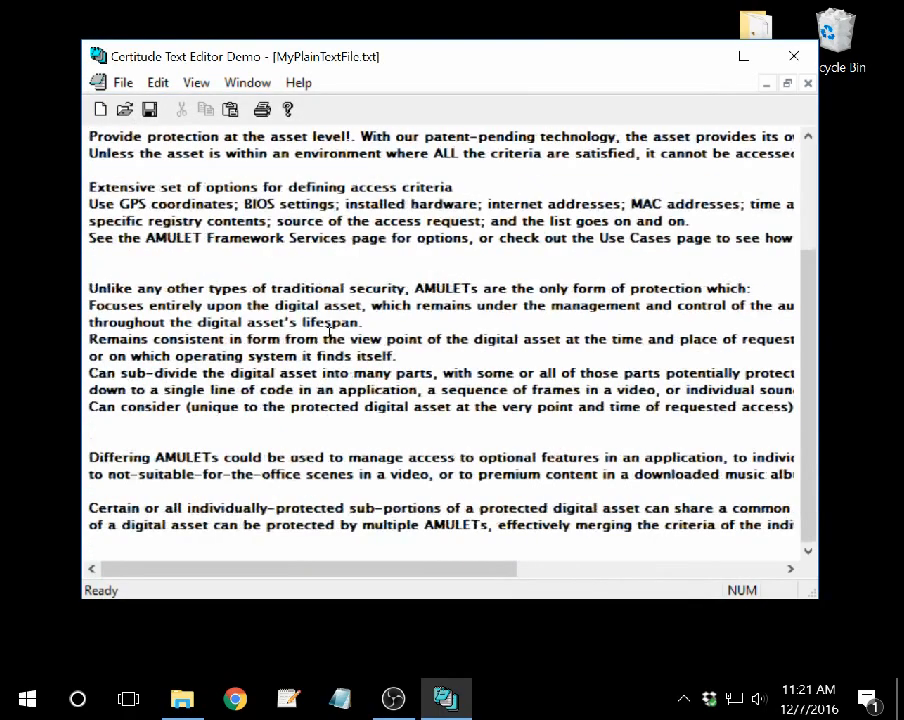
scroll(330, 330, up, 3)
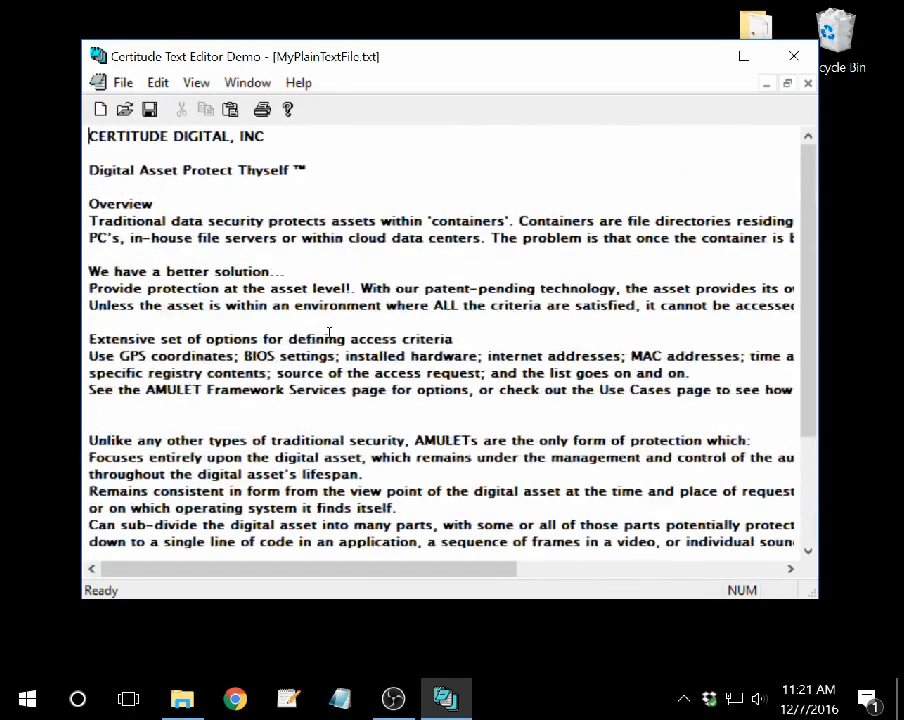
- Save a copy of the document in TestFiles under the name MyPlainTextFile_protected.txt
click(123, 83)
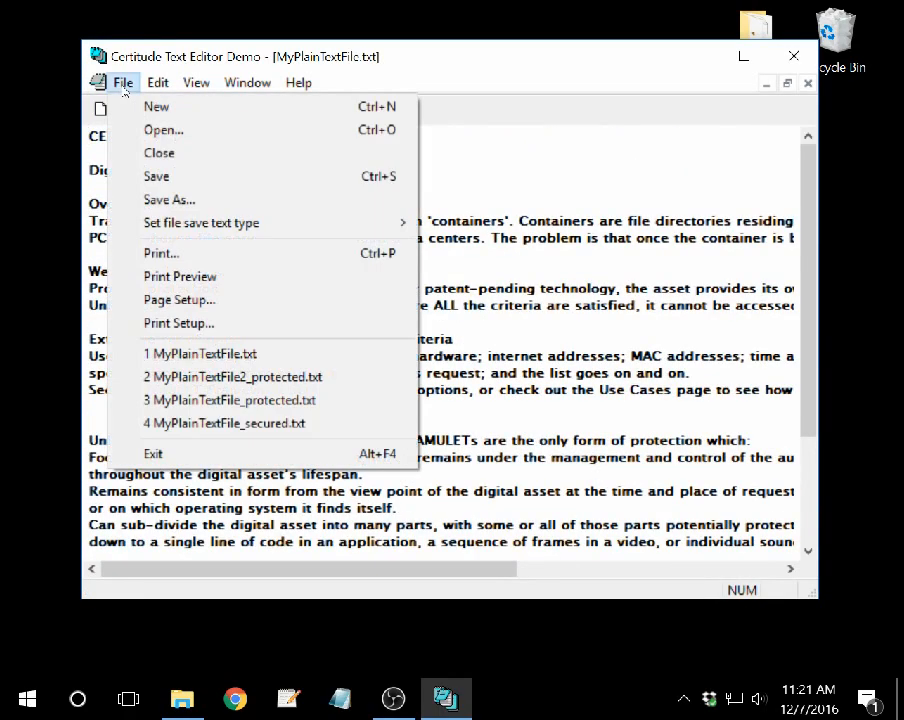
click(155, 201)
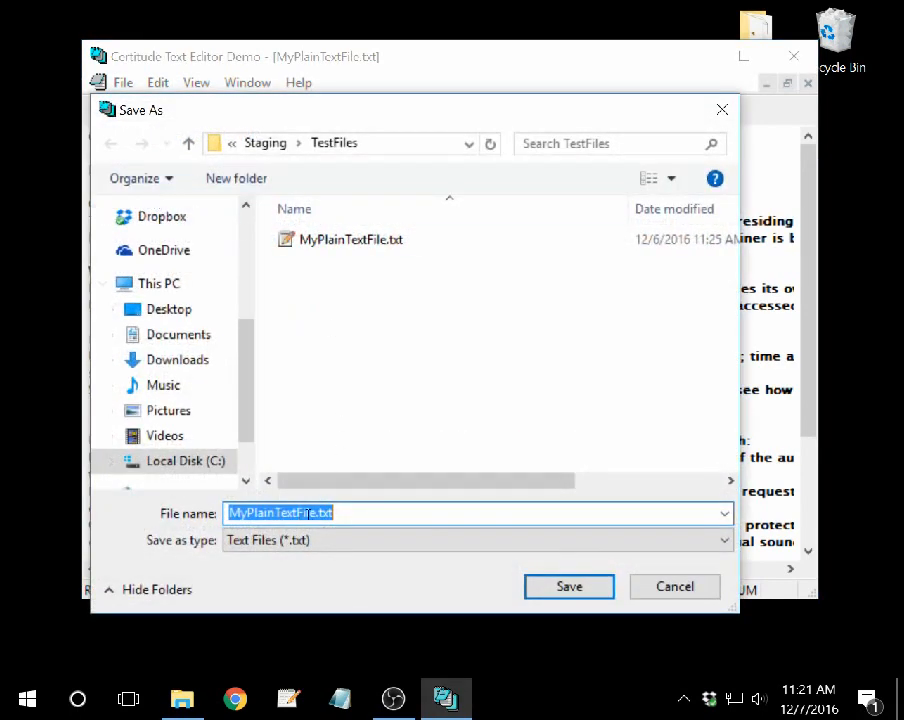
click(317, 512)
text(_)
text(protect)
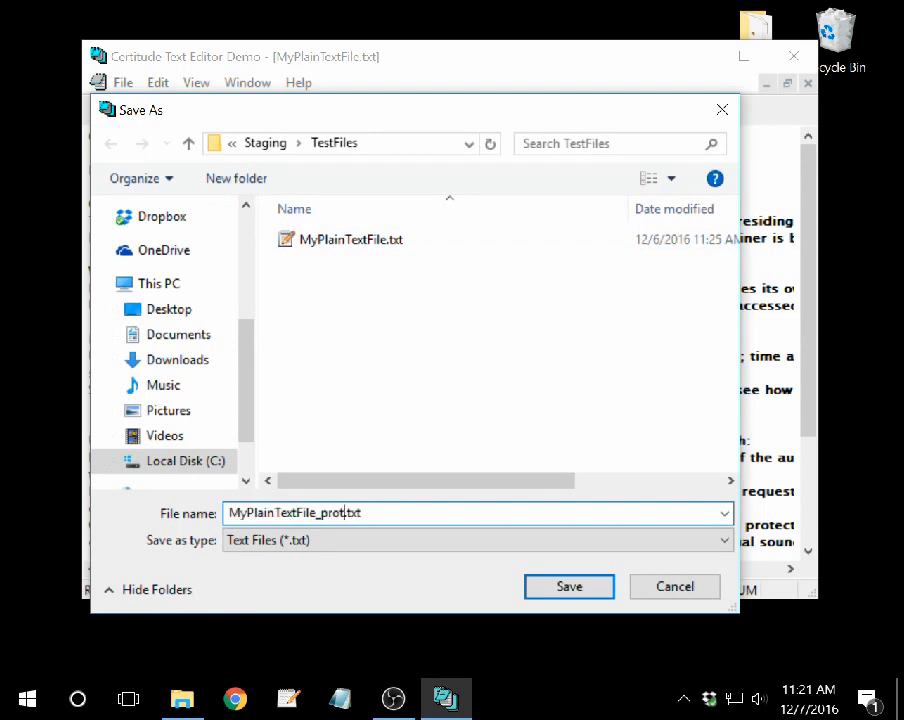
text(ed)
click(566, 587)
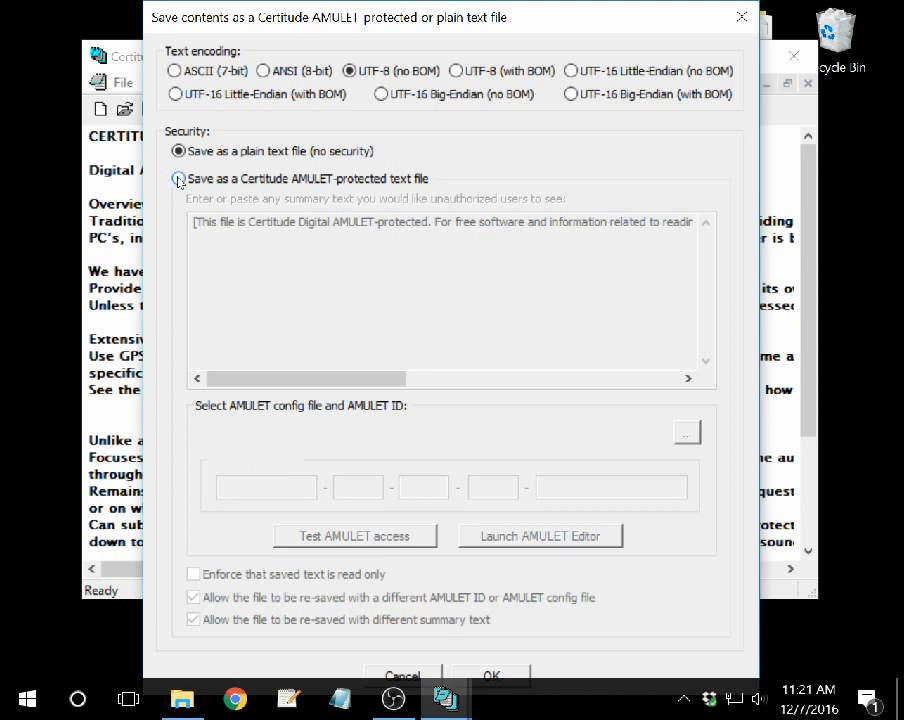
- Choose saving as a Certitude AMULET-protected text file, using the config file C:\Staging\Cfg32Bit\NewAMULETCfgFile_11_6_2016.xml
click(179, 179)
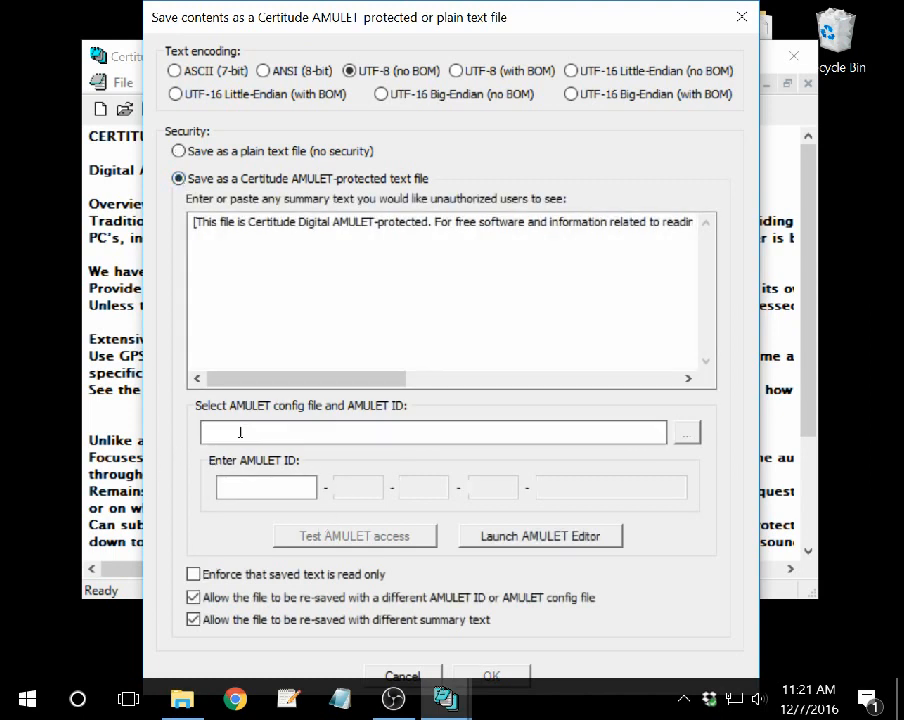
click(689, 434)
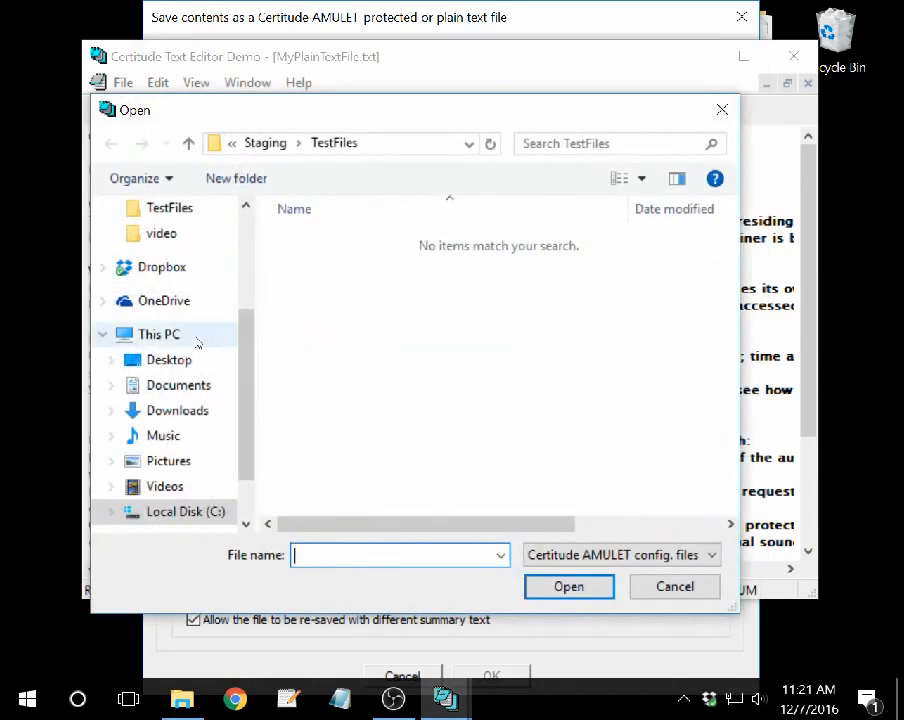
scroll(110, 372, down, 2)
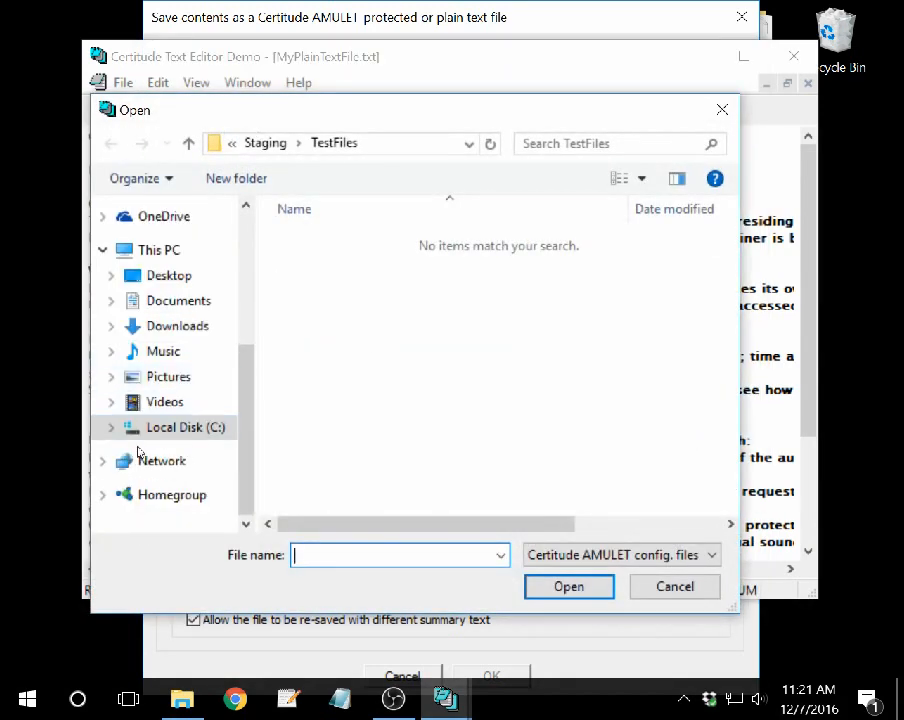
click(110, 427)
scroll(122, 434, down, 1)
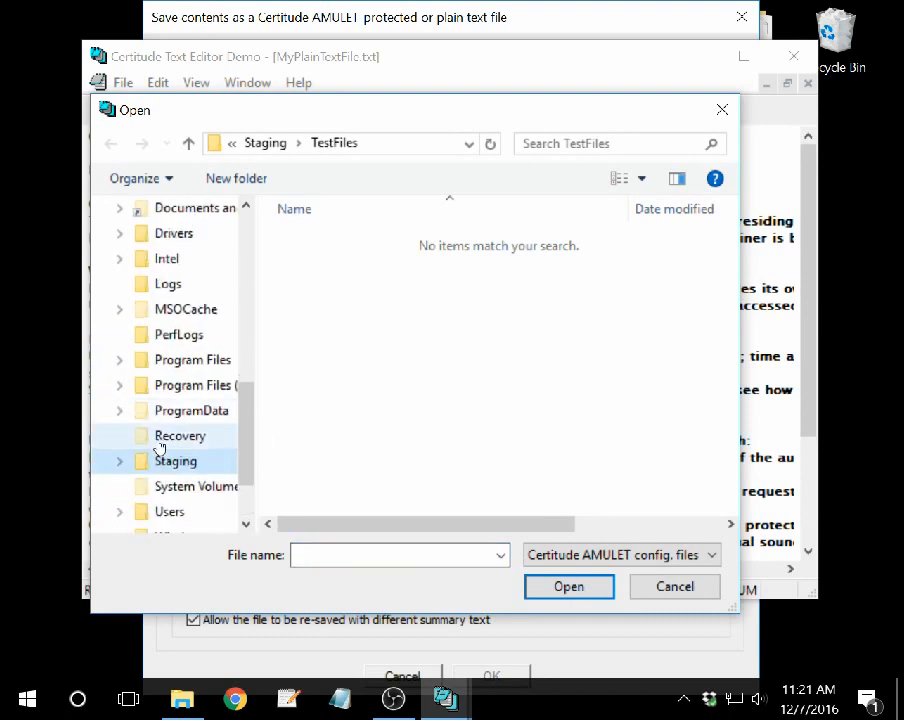
scroll(160, 447, down, 1)
click(142, 437)
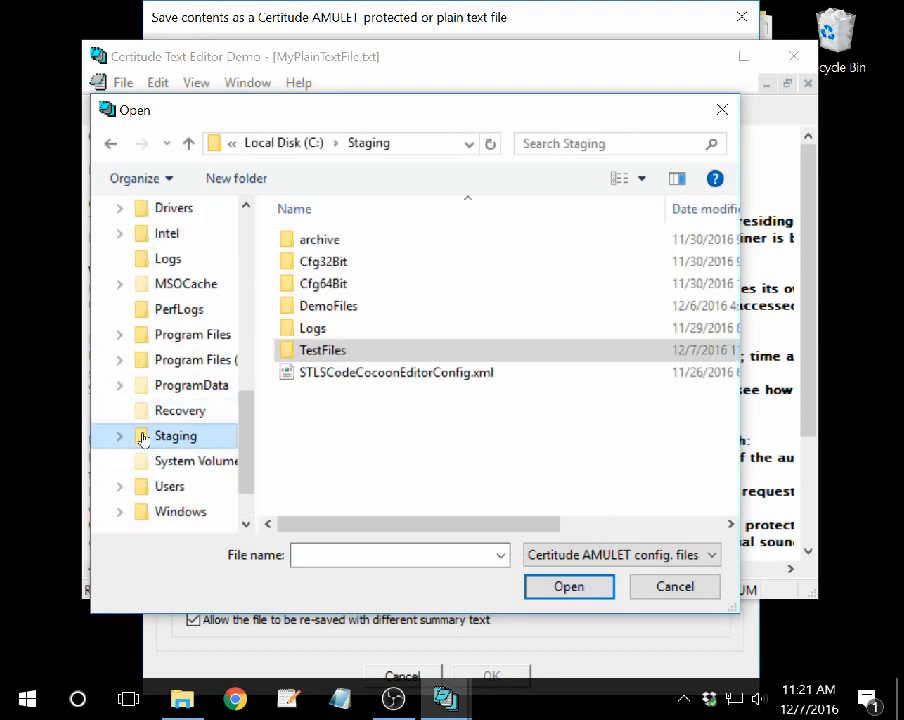
click(313, 265)
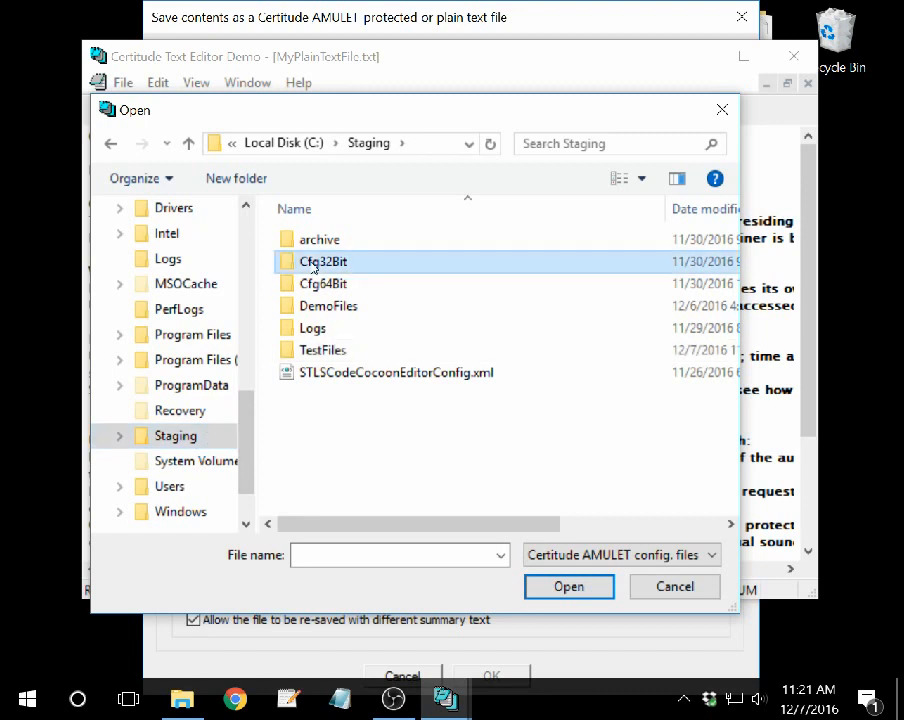
double_click(313, 265)
double_click(317, 239)
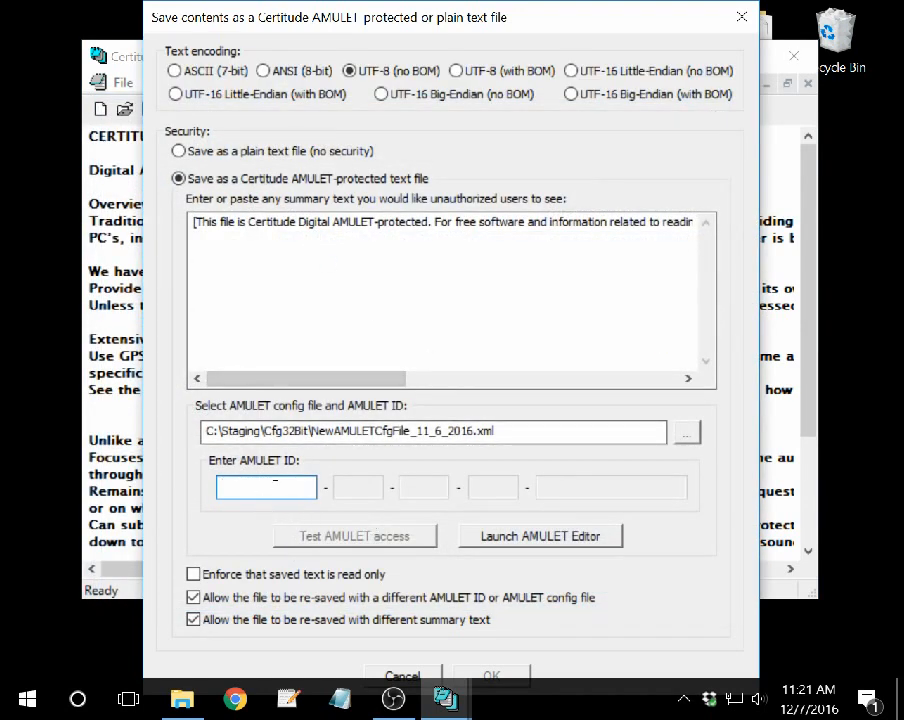
text(11111111-2222-)
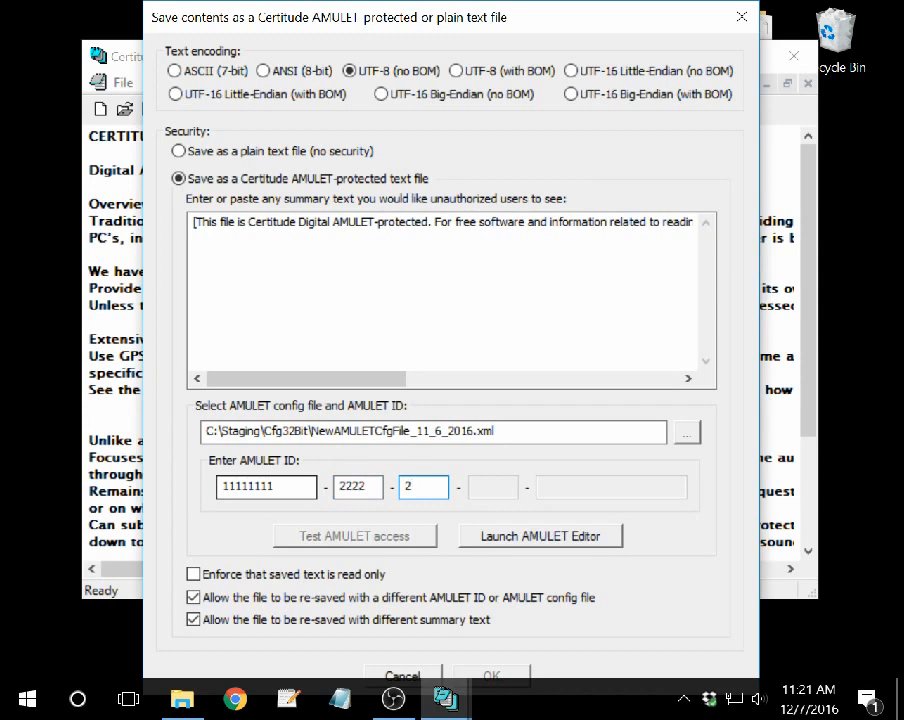
text(3333-44)
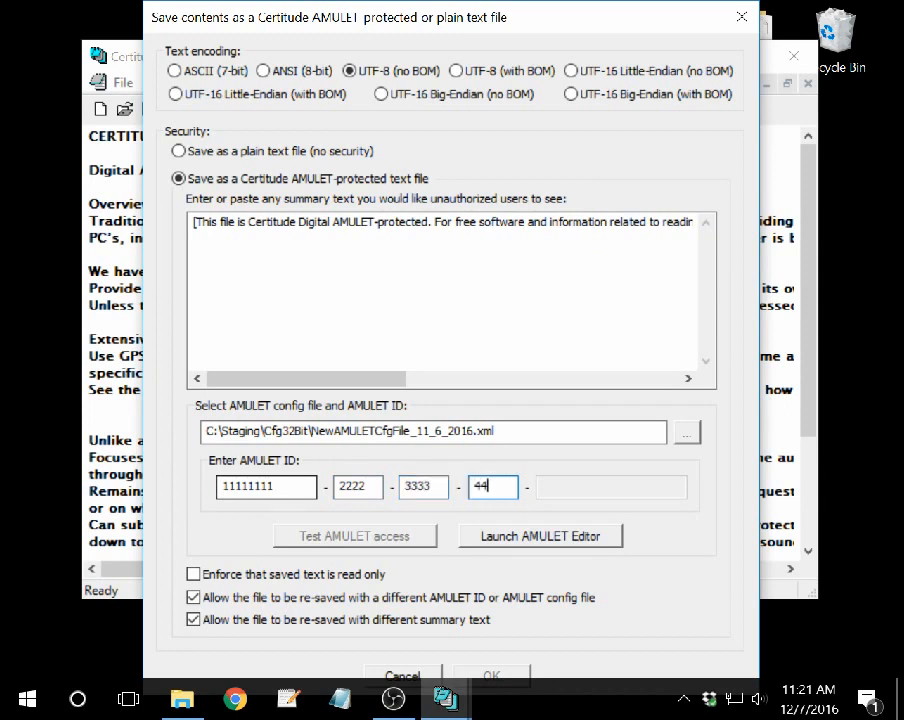
text(44-55555)
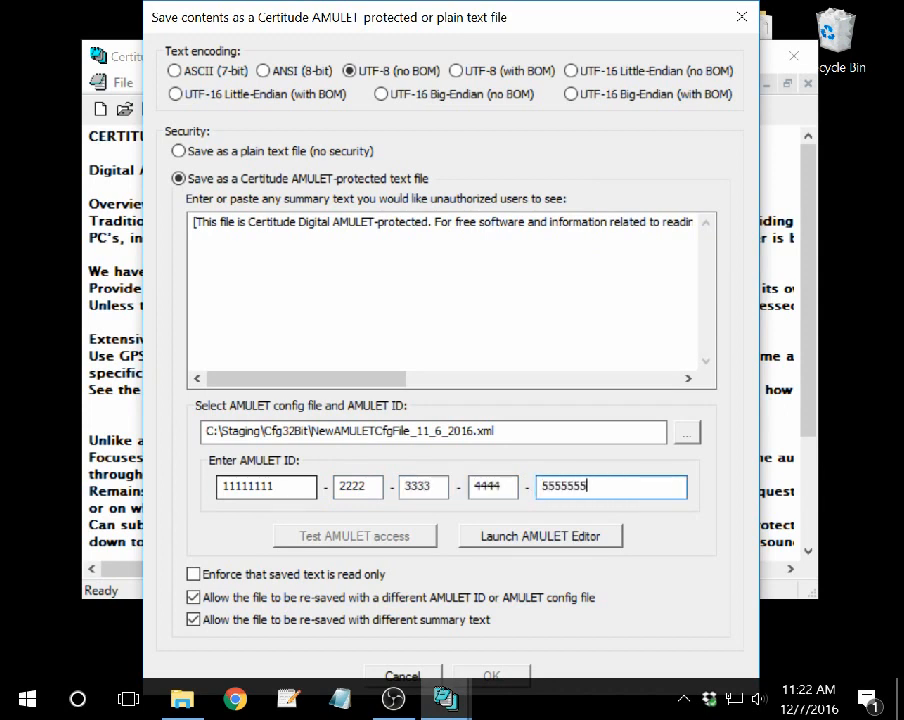
text(55555555555)
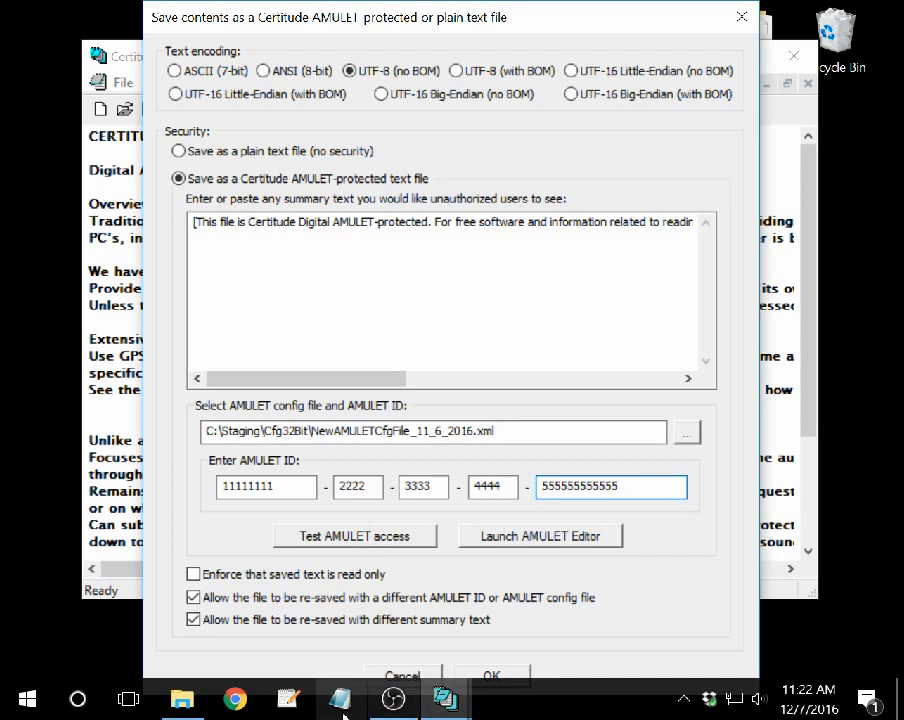
- Switch to File Explorer, check the Staging folder and its TestFiles and DemoFiles subfolders, and return to the AMULET save dialog
mouse_move(182, 699)
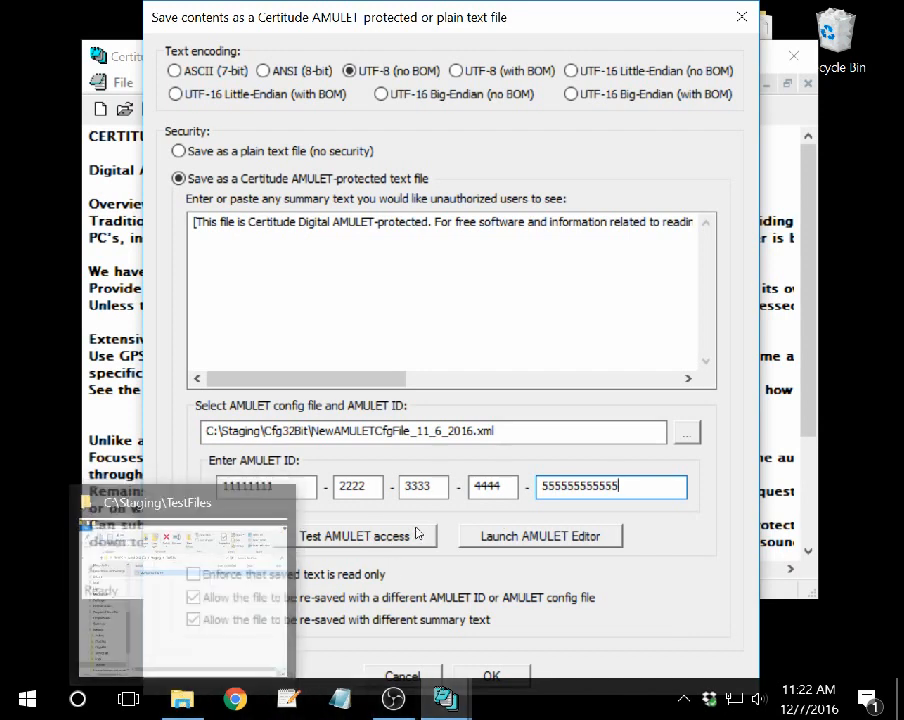
click(181, 704)
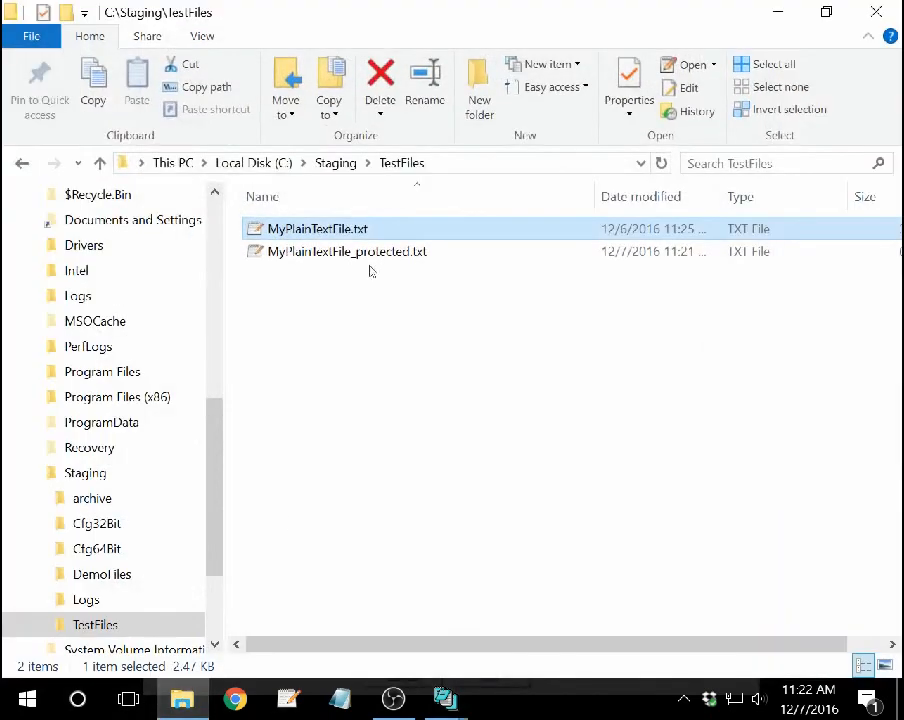
click(335, 162)
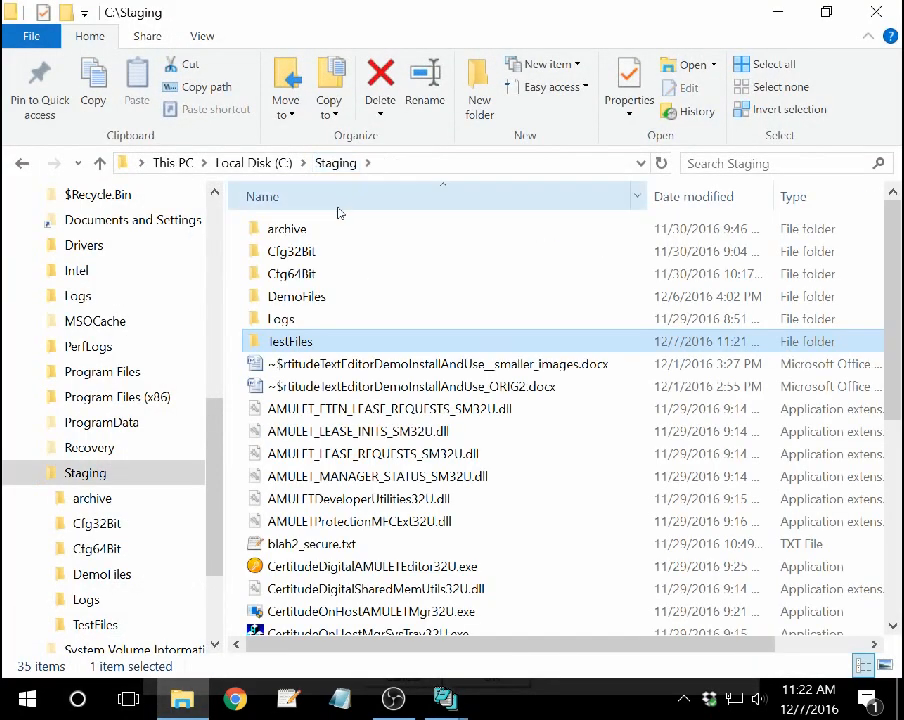
double_click(290, 297)
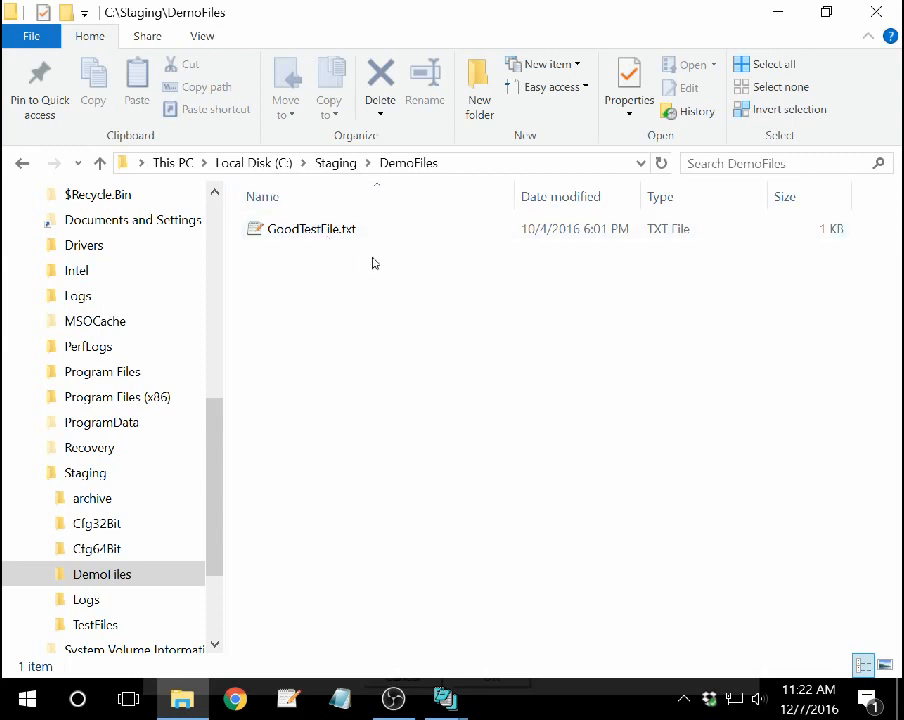
click(777, 16)
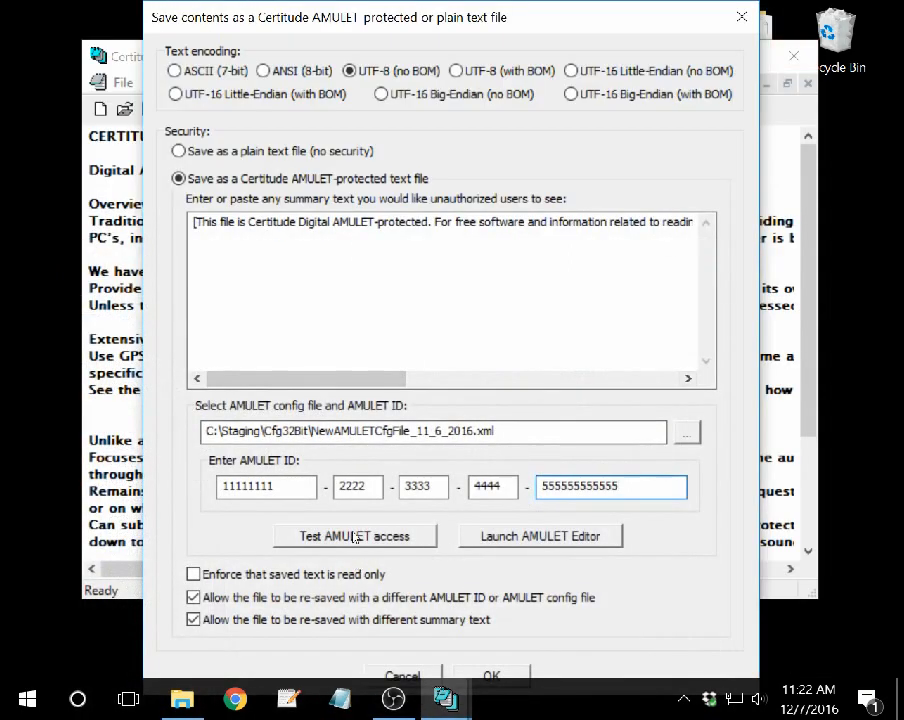
- Test access for the entered AMULET and dismiss the resulting messages and validation list
click(356, 536)
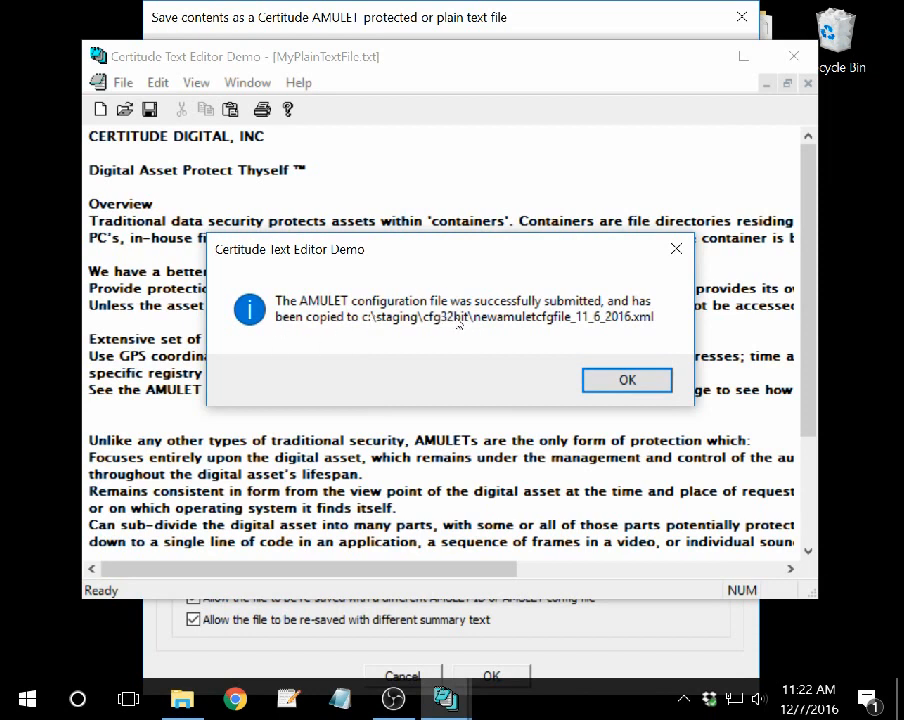
click(641, 381)
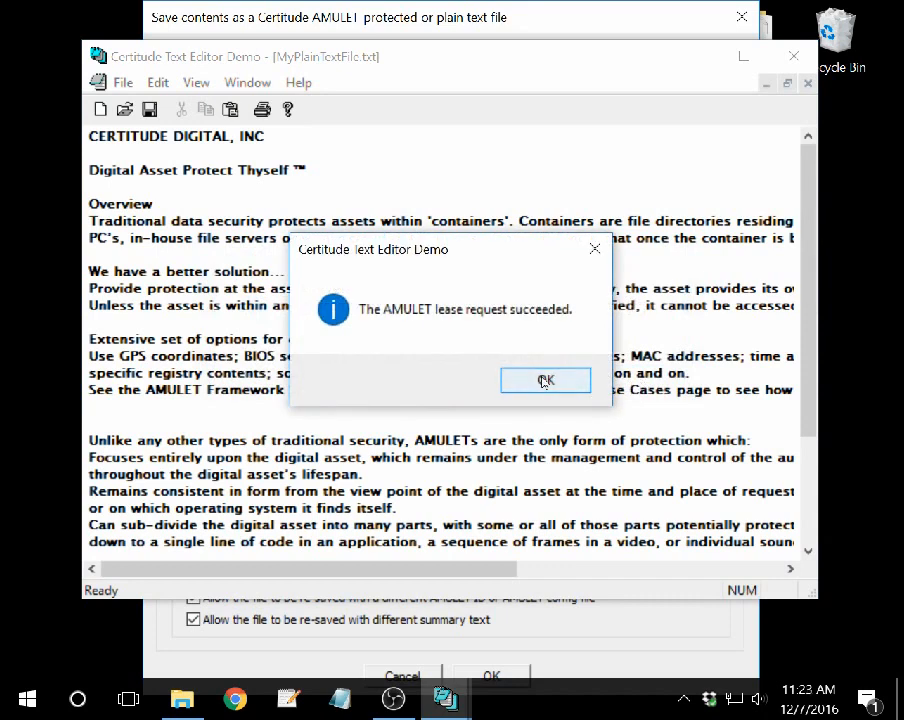
click(545, 381)
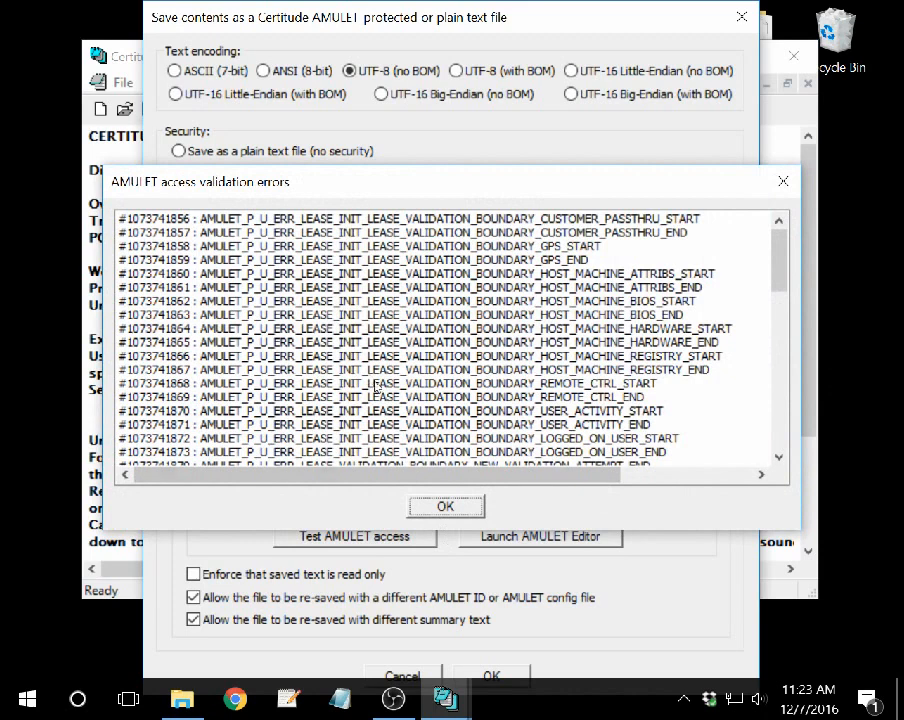
click(783, 181)
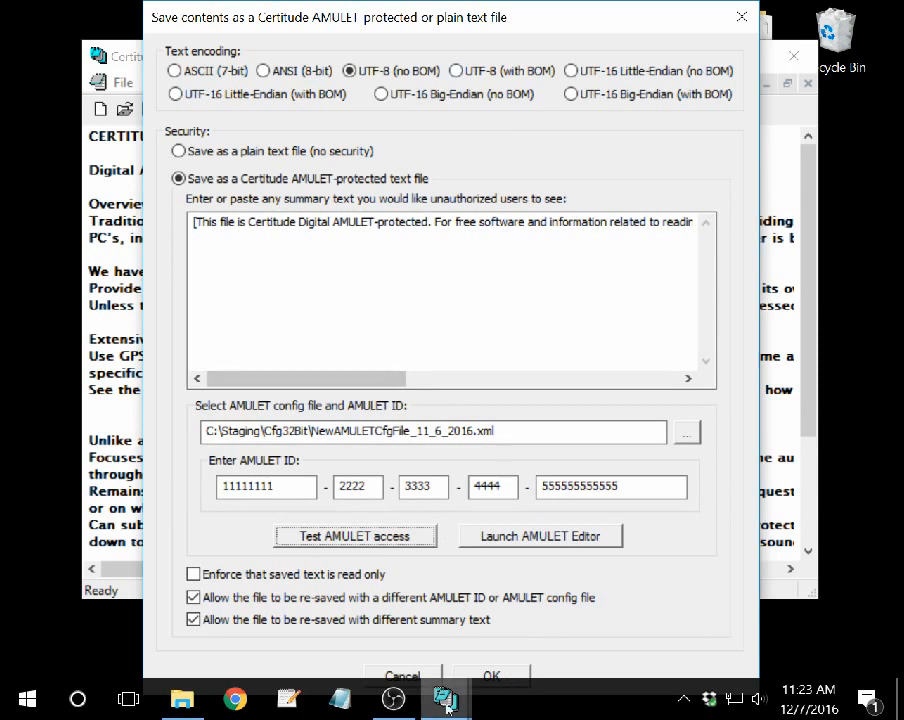
- Save the file with the AMULET settings, accept that it cannot return to plain text, and close the document
click(491, 676)
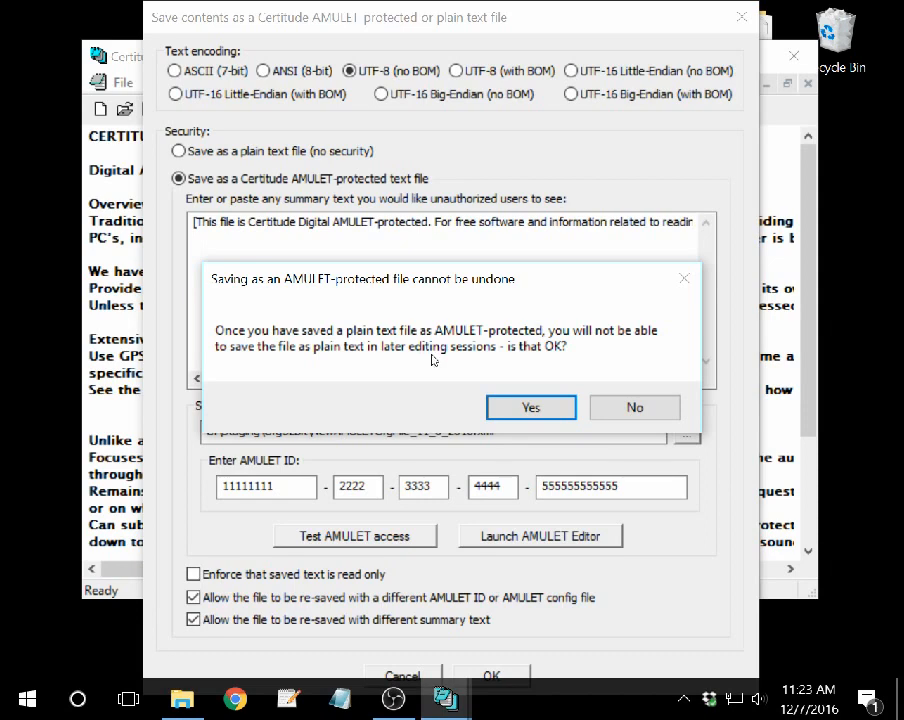
click(549, 406)
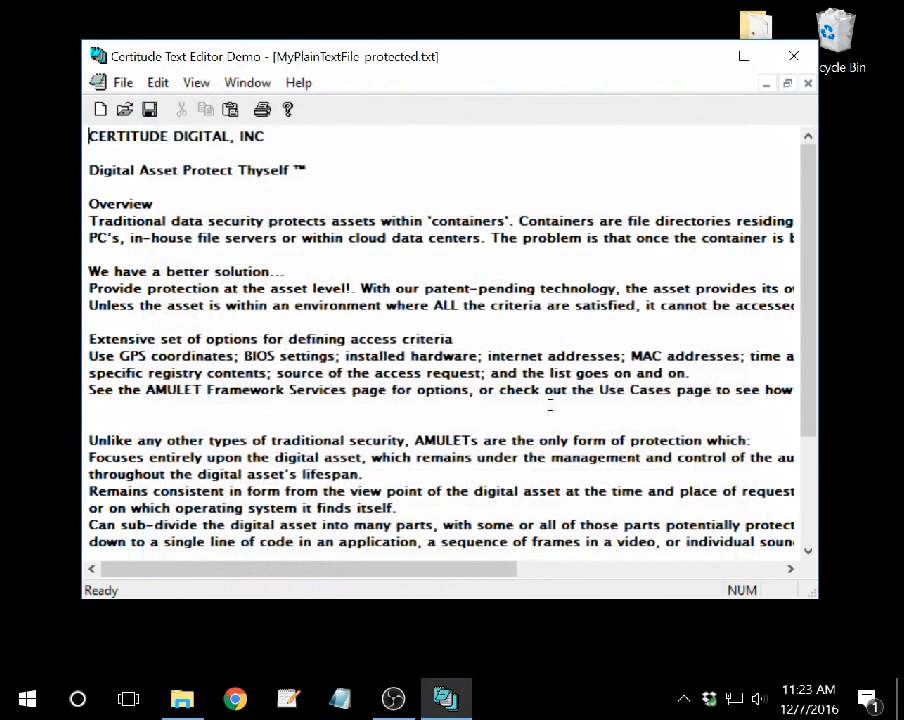
click(122, 82)
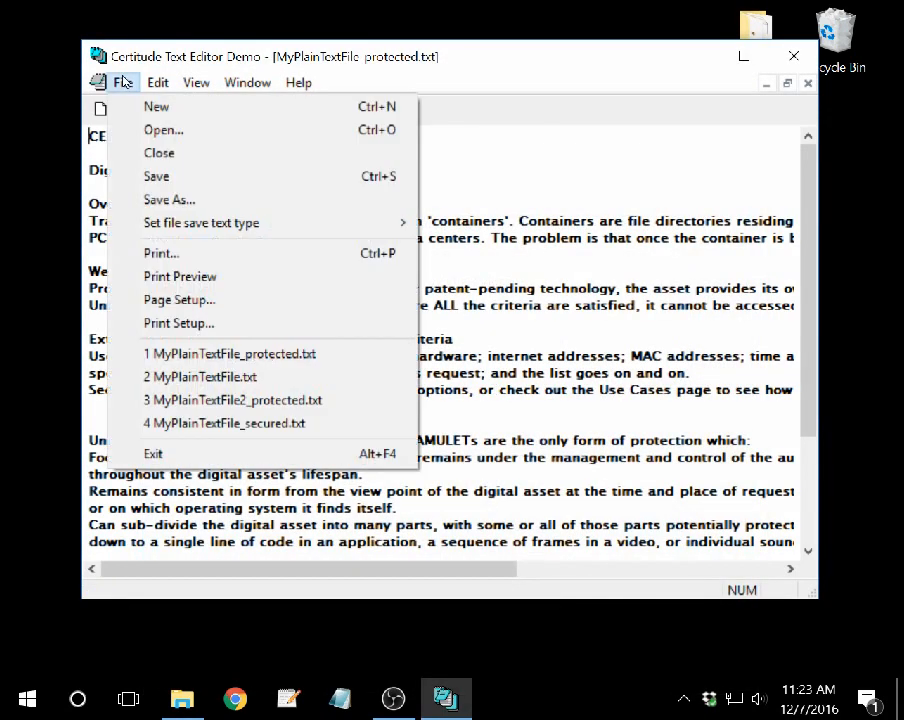
click(159, 153)
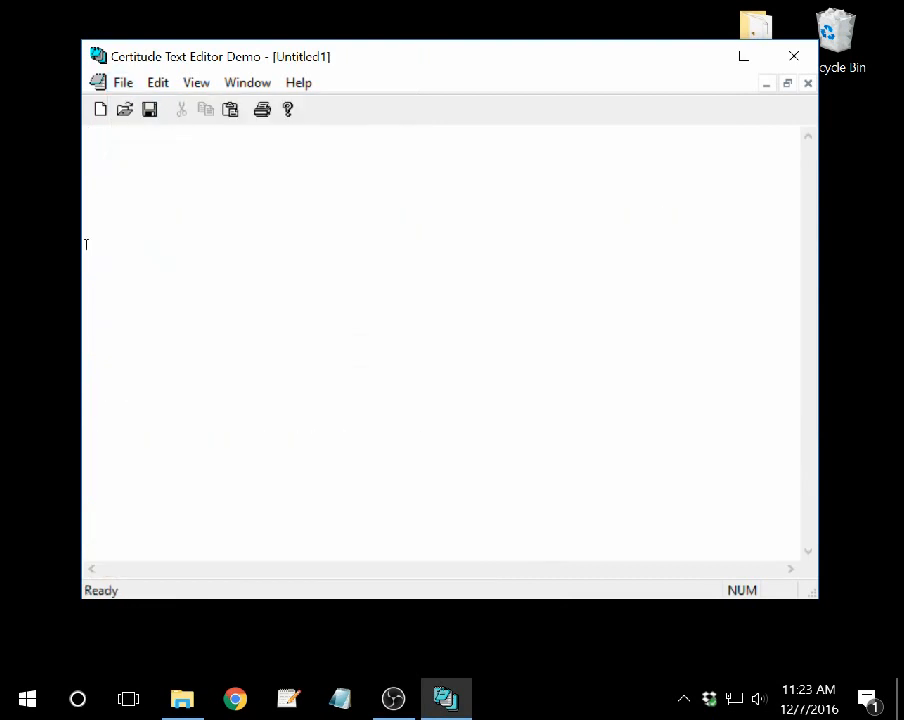
- Switch to HxD and open MyPlainTextFile_protected.txt from the TestFiles folder
click(27, 698)
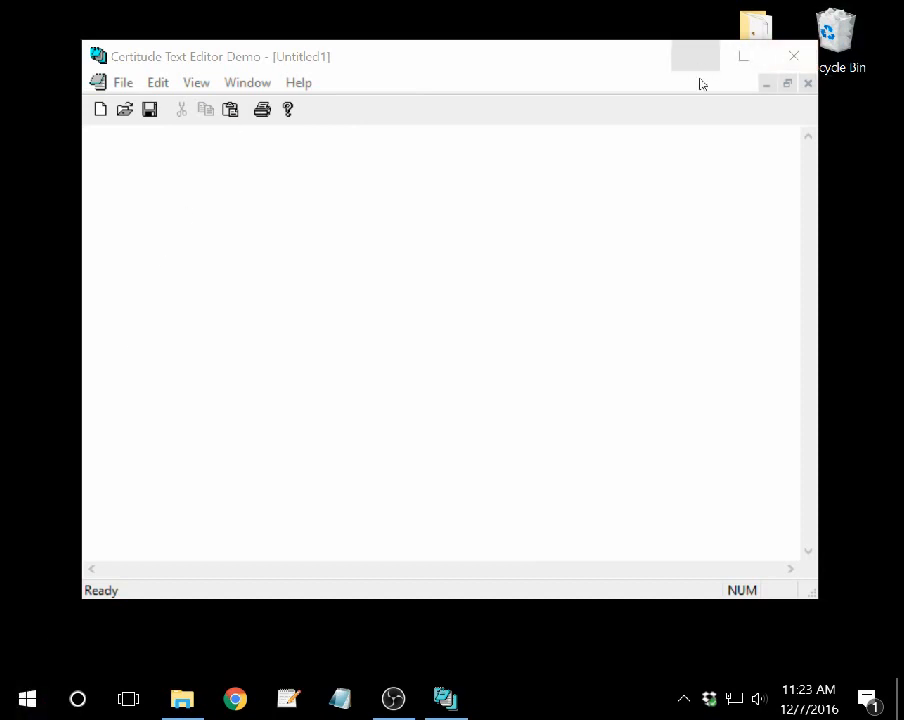
key(super)
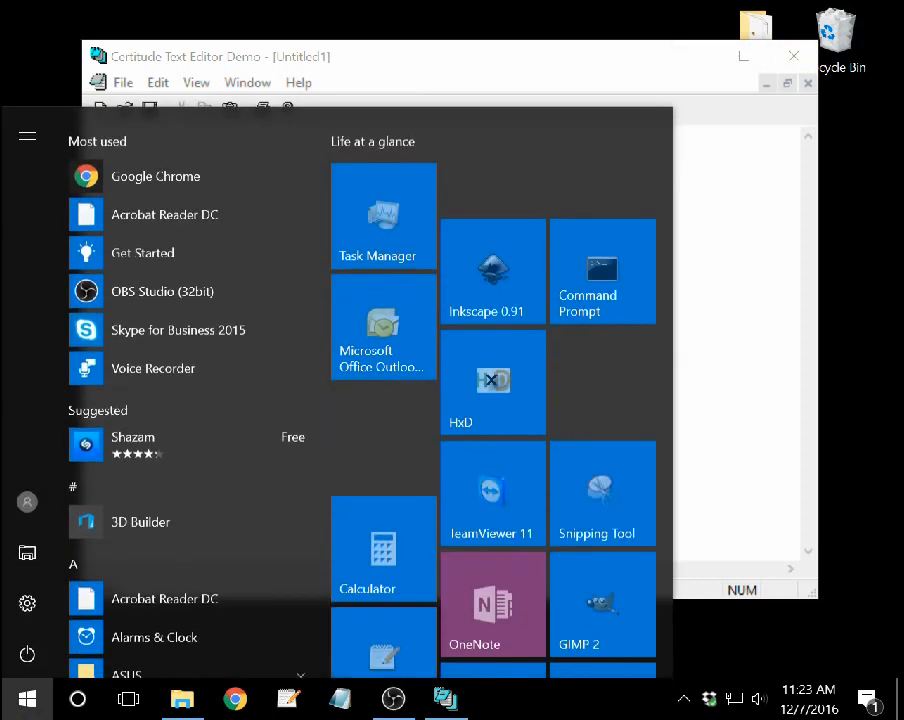
click(482, 380)
drag(288, 296, 285, 52)
click(145, 107)
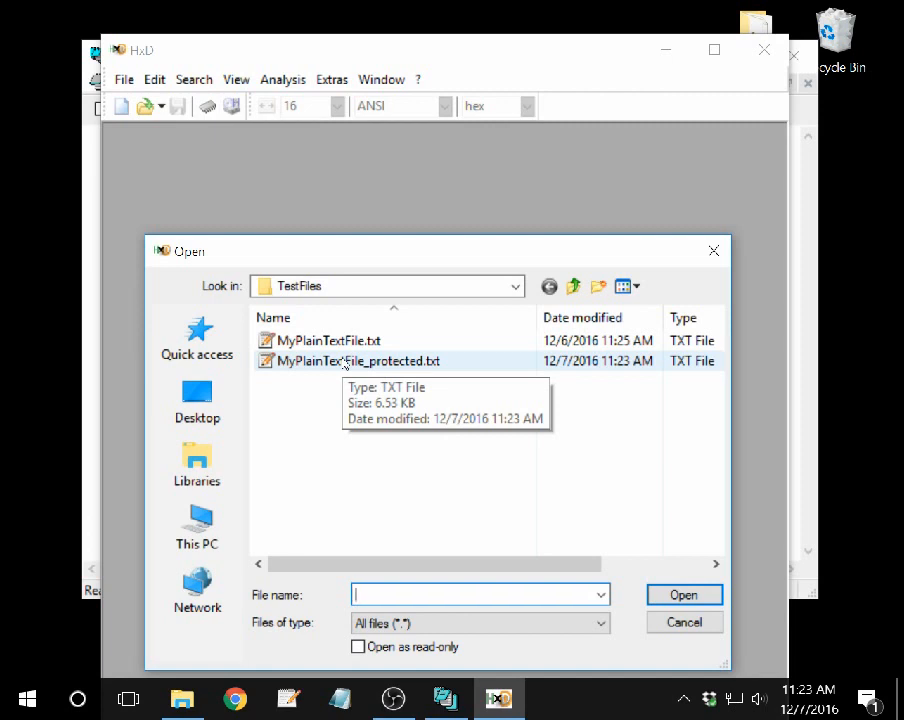
click(343, 362)
right_click(343, 360)
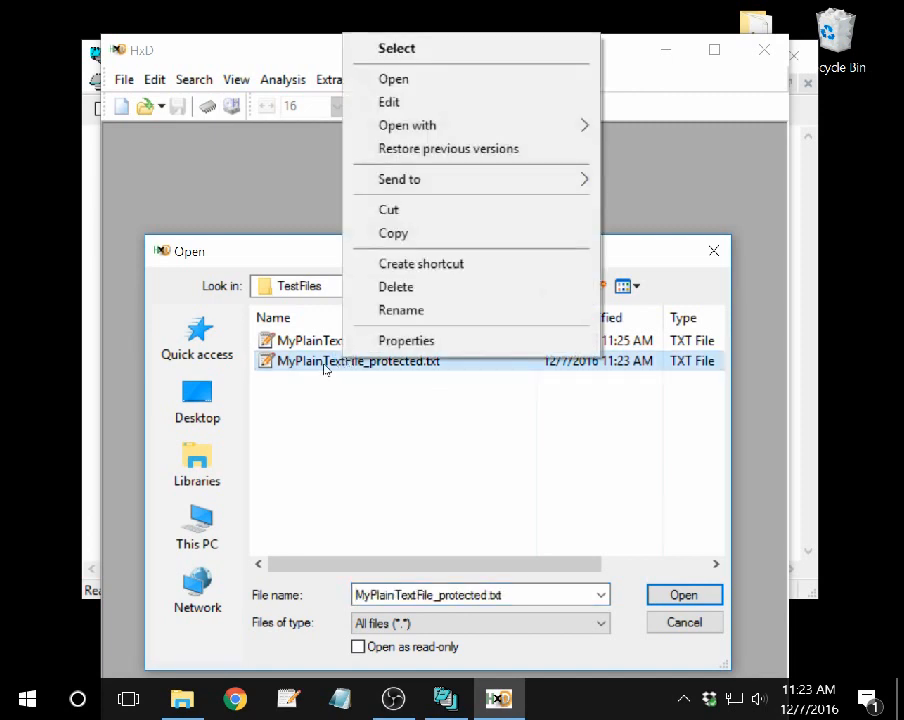
click(317, 362)
double_click(316, 362)
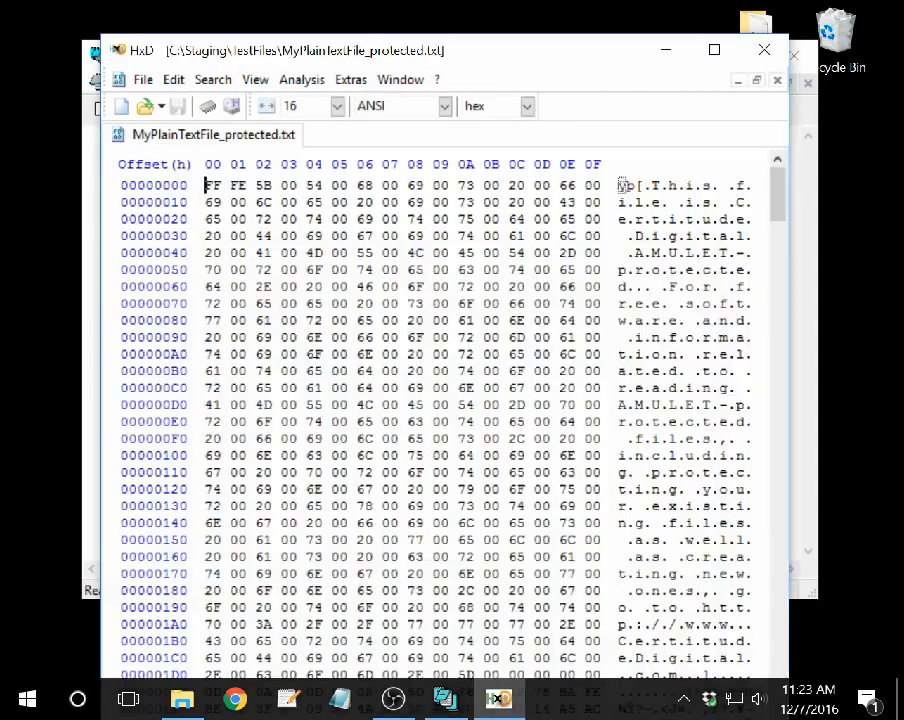
- Examine the readable summary text and the encrypted bytes after it in the hex view, and close HxD
mouse_move(781, 188)
mouse_down()
mouse_move(781, 203)
mouse_move(784, 181)
mouse_up()
drag(651, 186, 722, 676)
scroll(687, 370, down, 6)
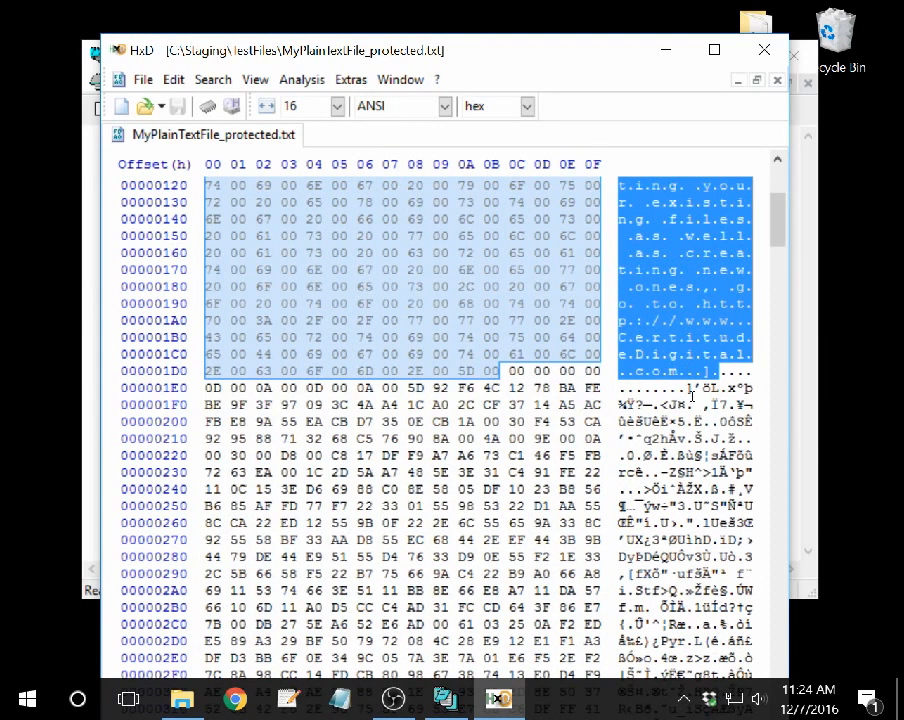
drag(688, 388, 732, 641)
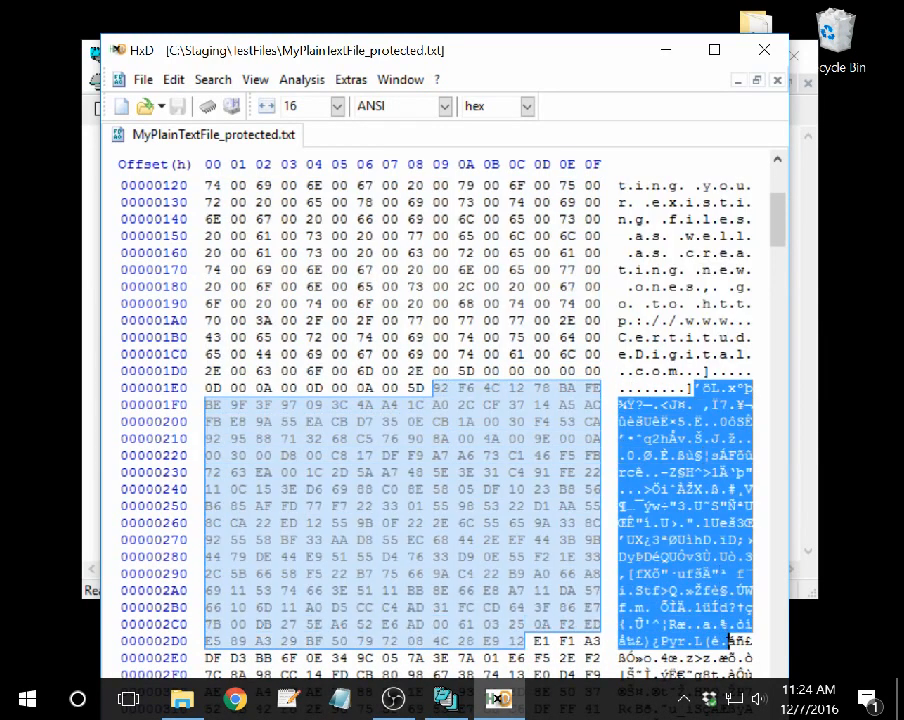
scroll(732, 641, down, 5)
scroll(656, 333, up, 4)
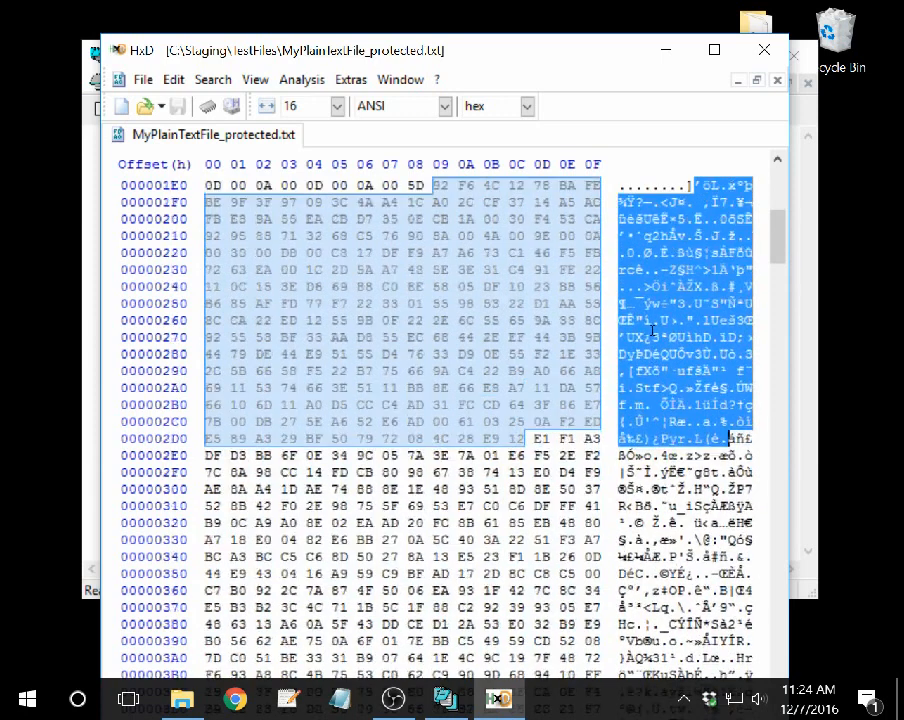
drag(690, 338, 746, 655)
scroll(746, 655, down, 5)
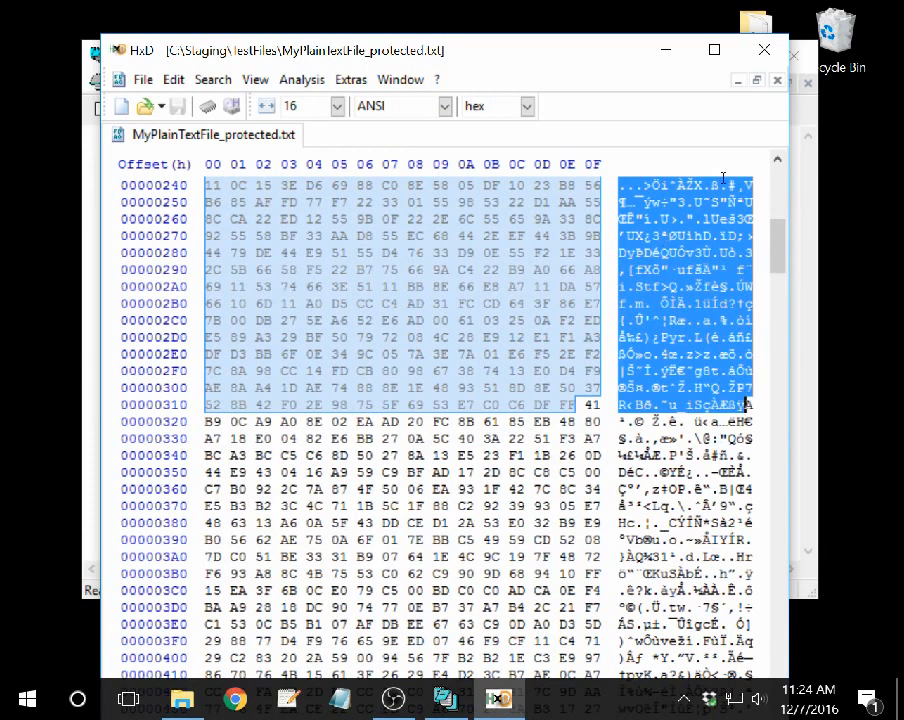
click(764, 50)
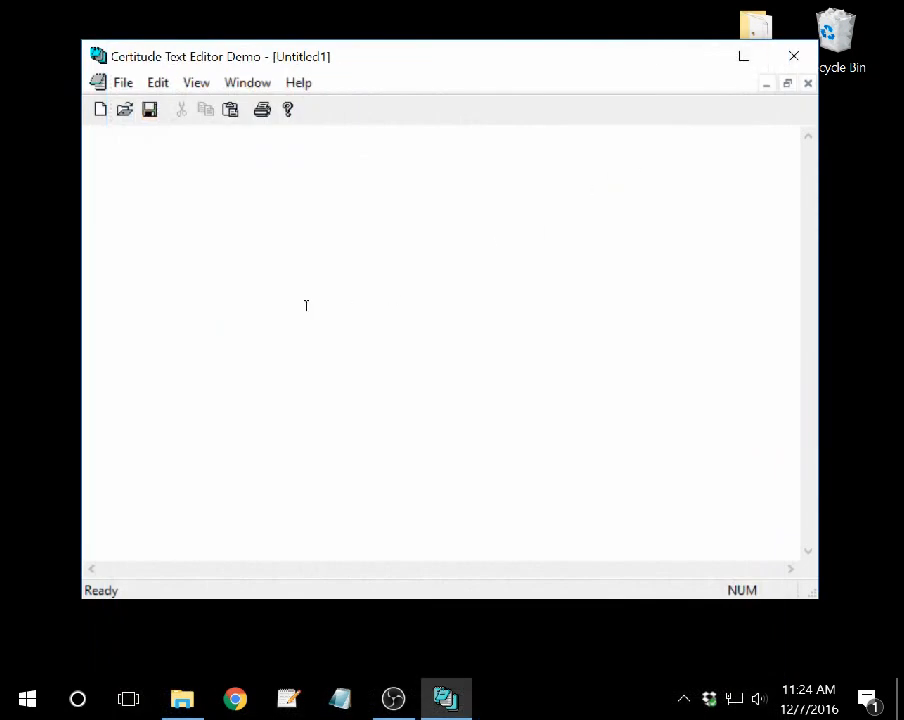
- In the Certitude Text Editor, open MyPlainTextFile_protected.txt from Staging\TestFiles to check its text, and close it
click(120, 83)
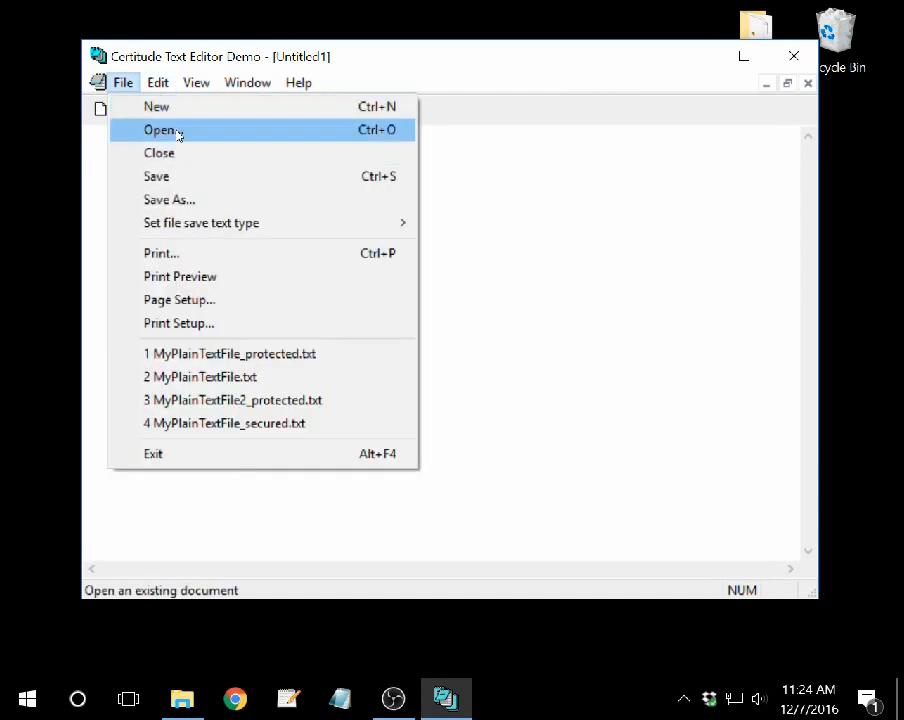
click(177, 132)
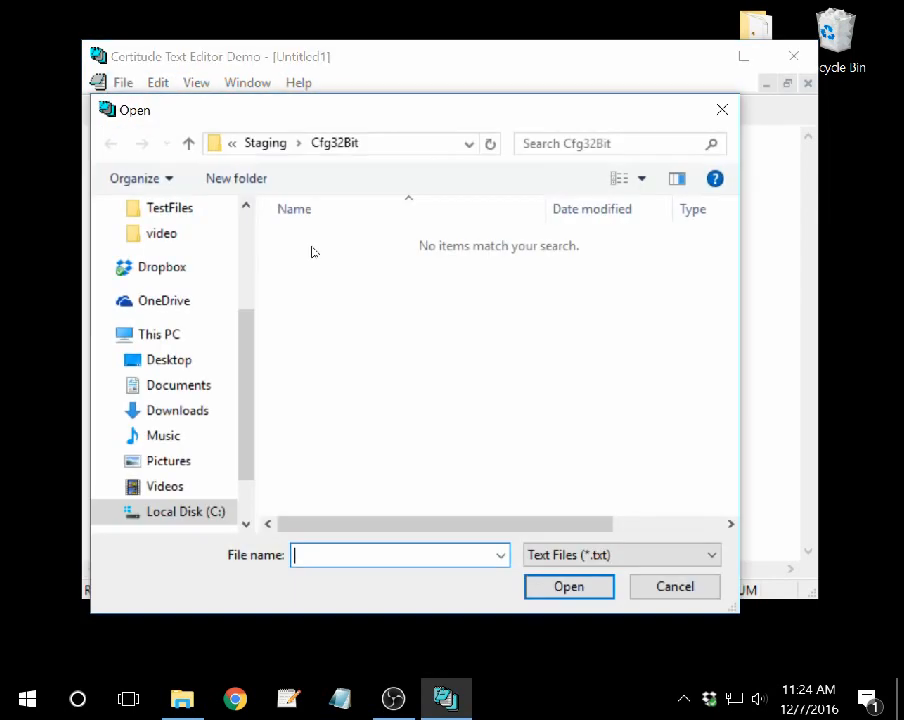
click(278, 146)
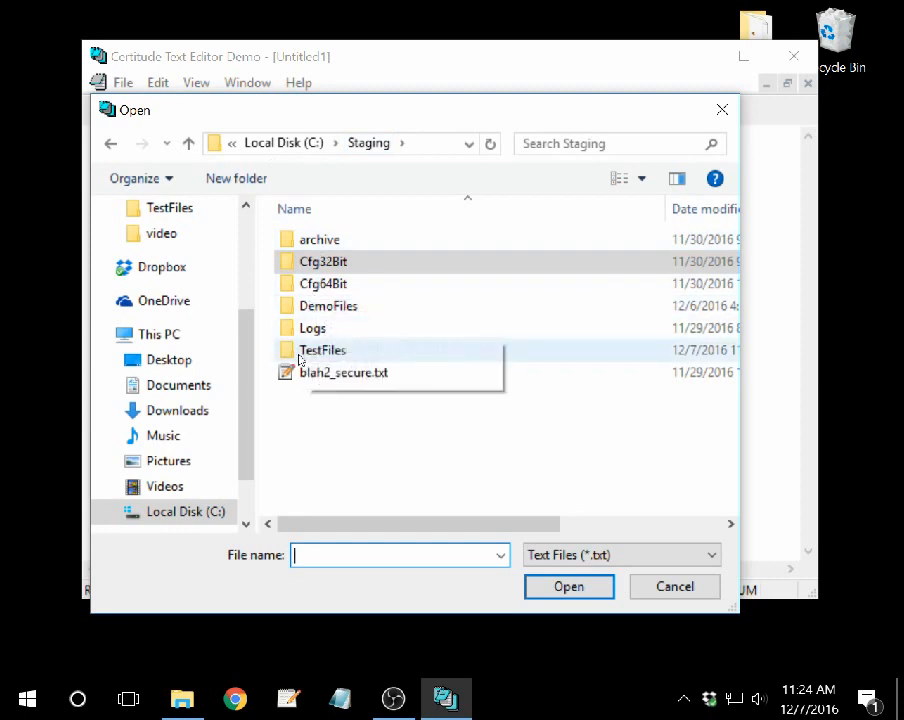
double_click(292, 348)
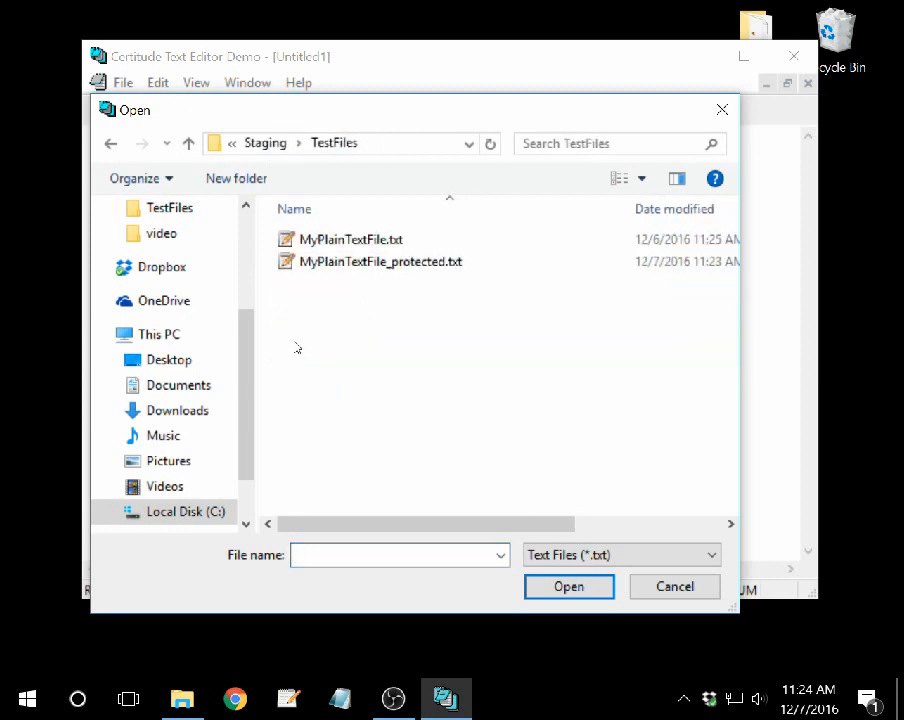
double_click(305, 261)
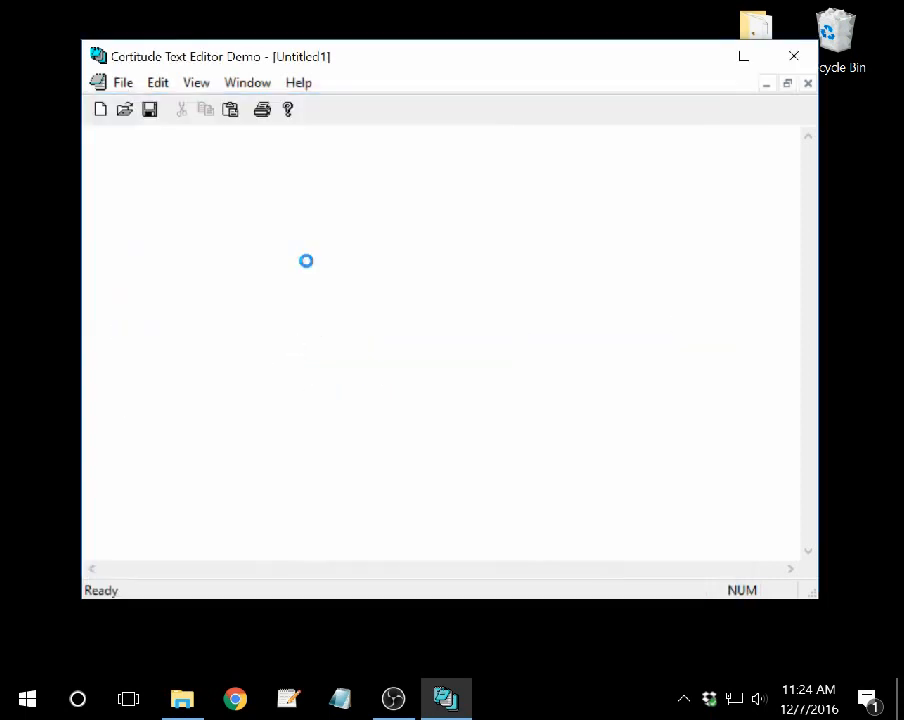
scroll(251, 245, down, 3)
scroll(251, 247, up, 3)
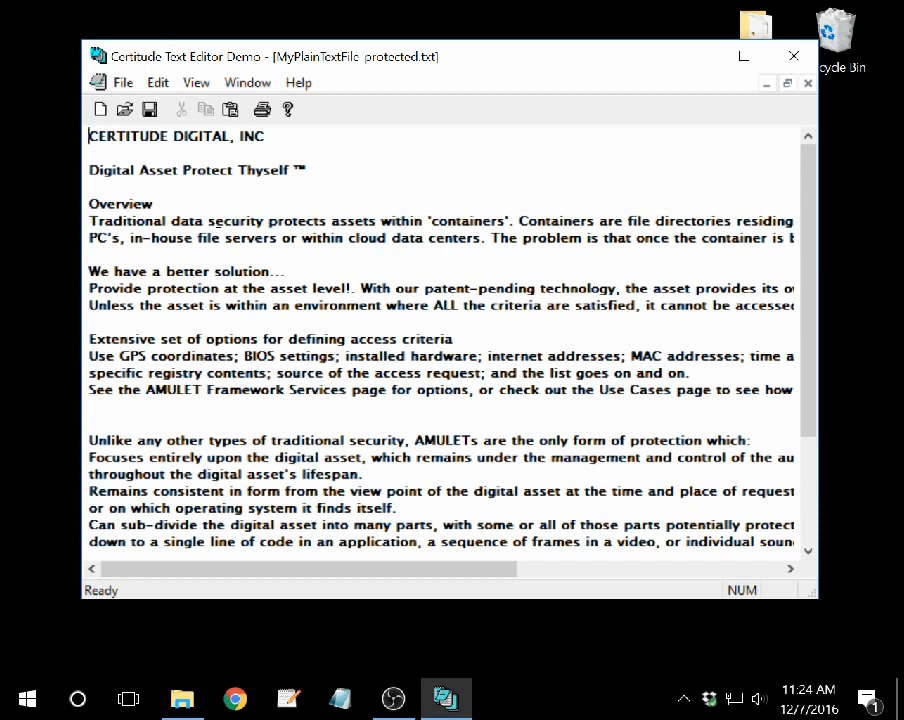
click(122, 82)
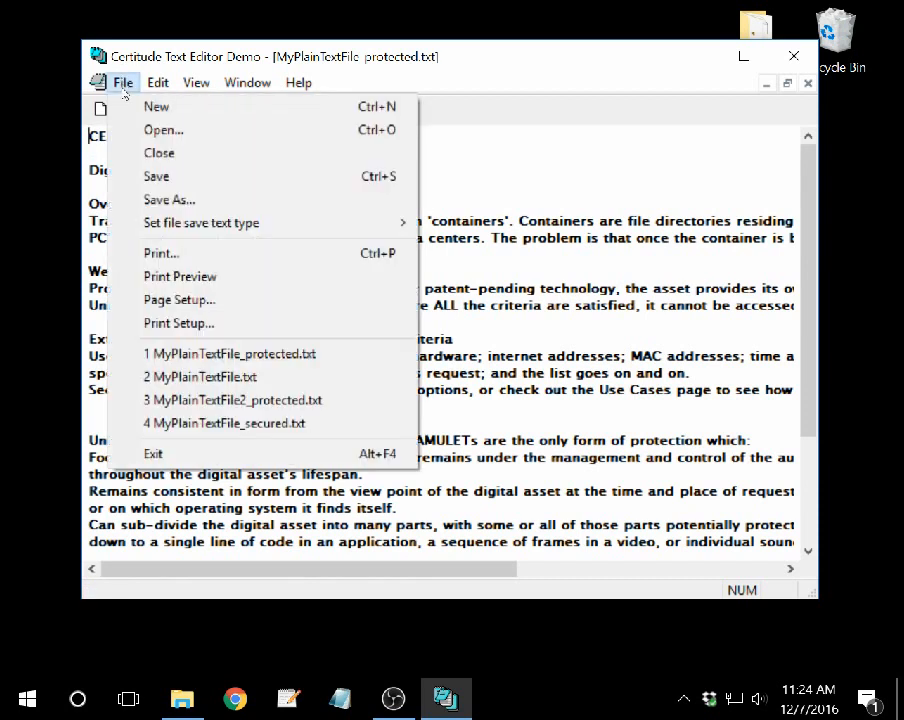
click(145, 153)
- Switch to File Explorer, rename GoodTestFile.txt in the DemoFiles folder as abcGoodTestFile.txt, and return to the text editor
click(184, 700)
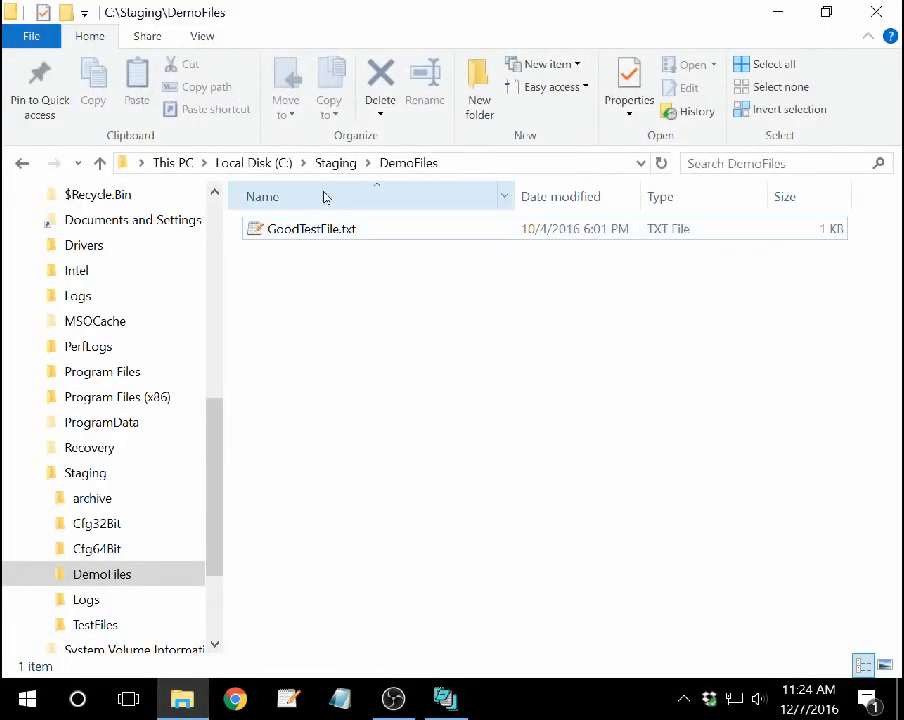
click(273, 233)
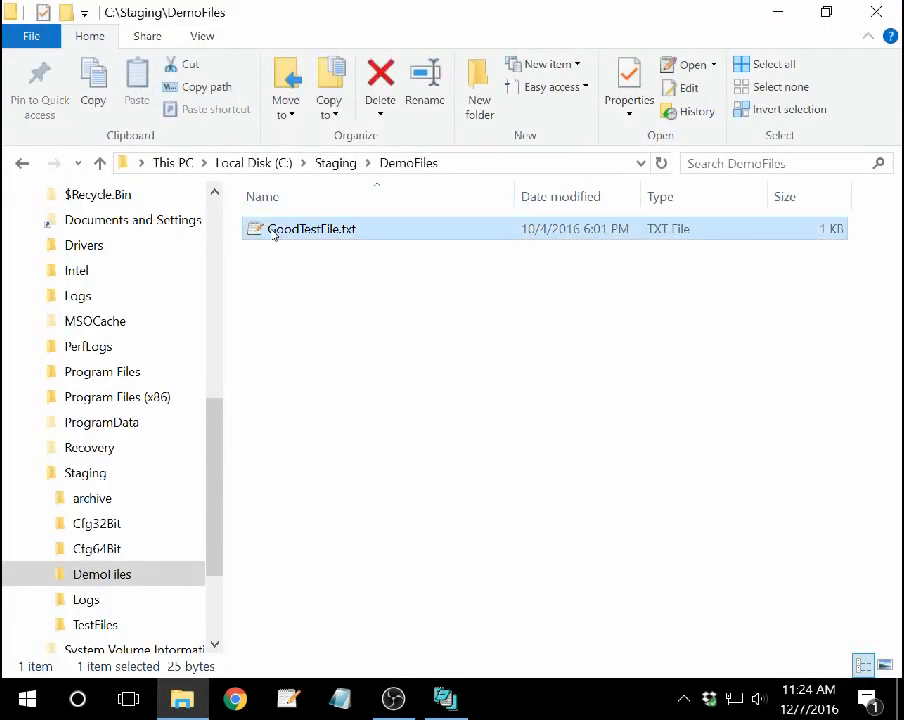
click(273, 233)
key(Home)
text(abc)
key(Return)
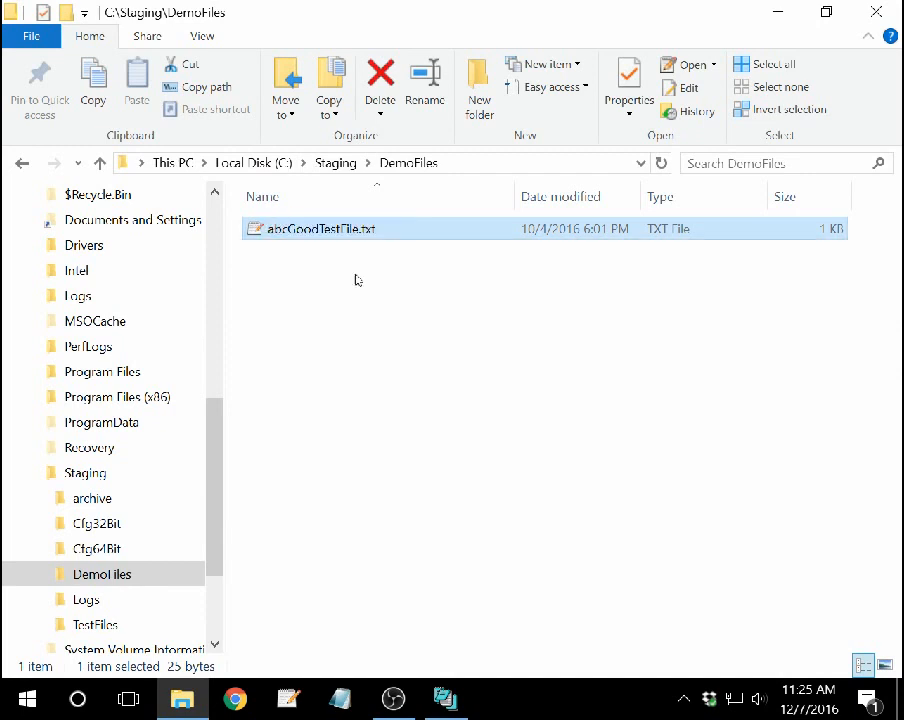
click(779, 12)
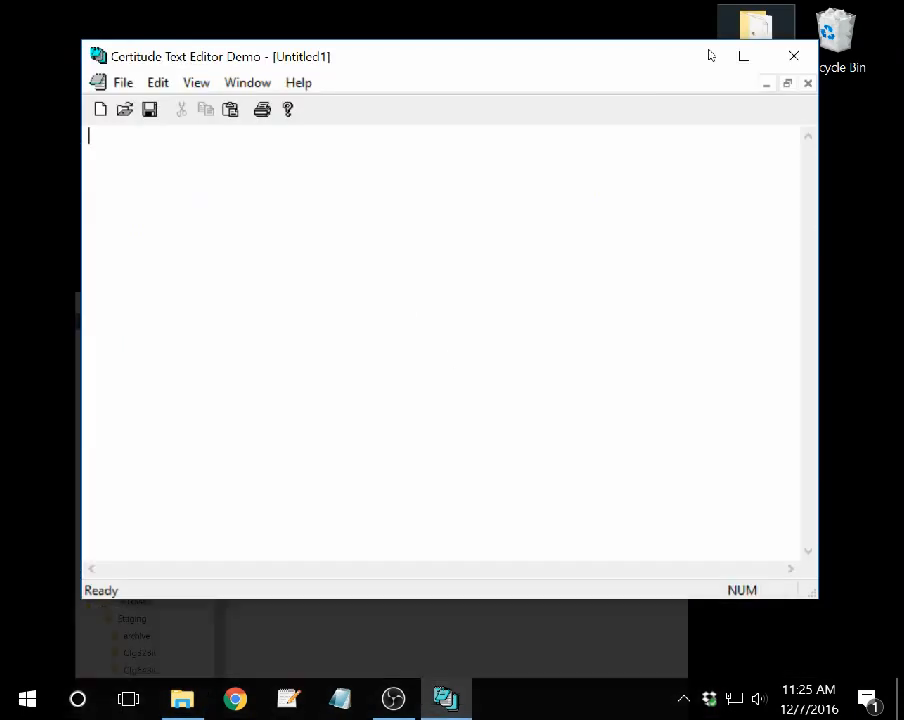
- Try opening MyPlainTextFile_protected.txt with the required test file renamed, inspect the text it displays, and close it
click(122, 84)
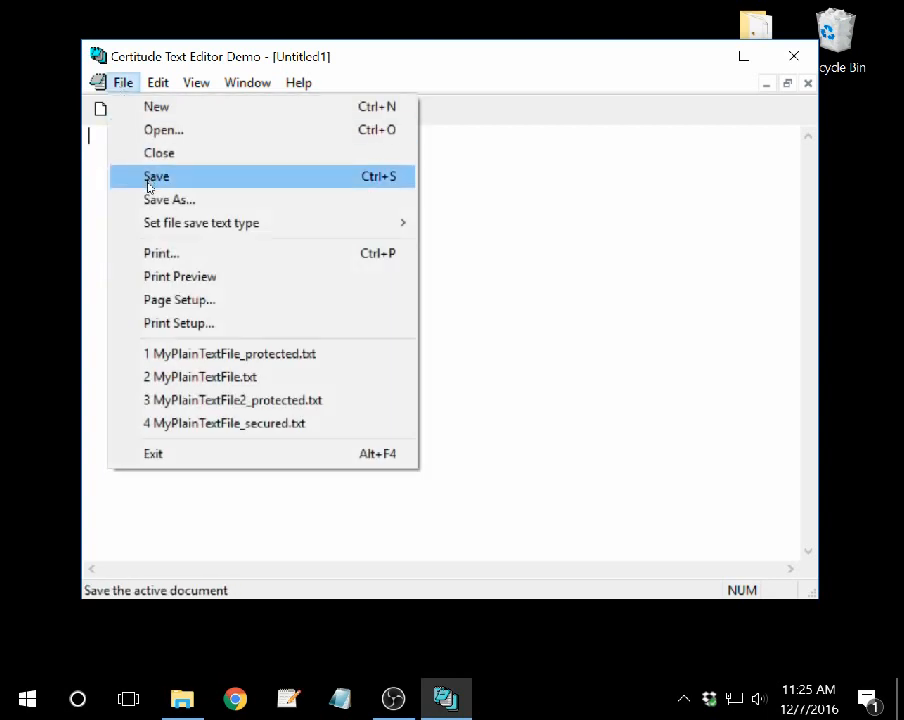
click(158, 131)
double_click(306, 261)
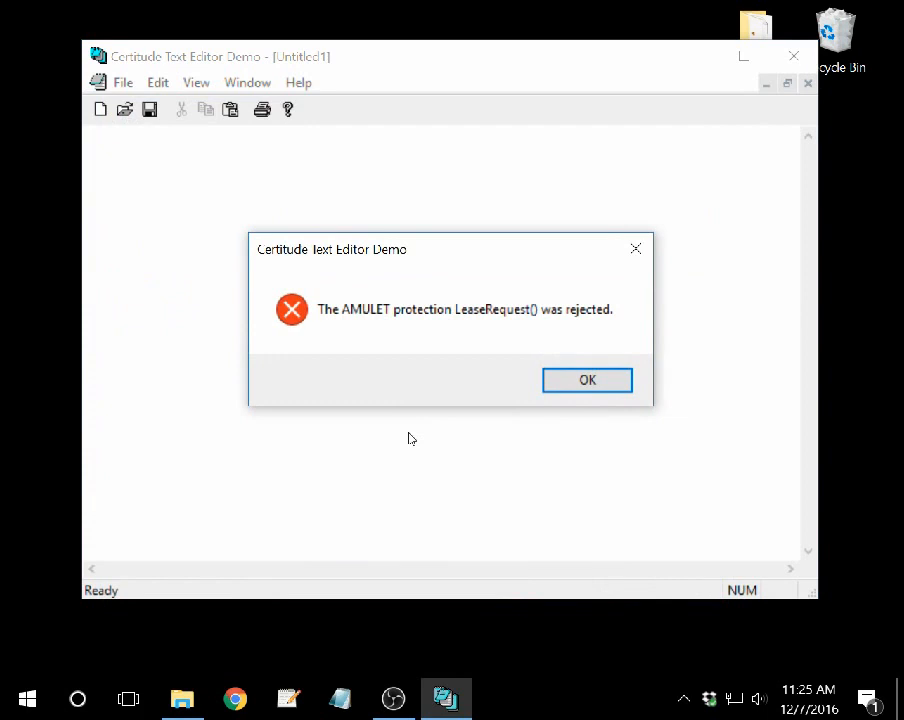
click(578, 376)
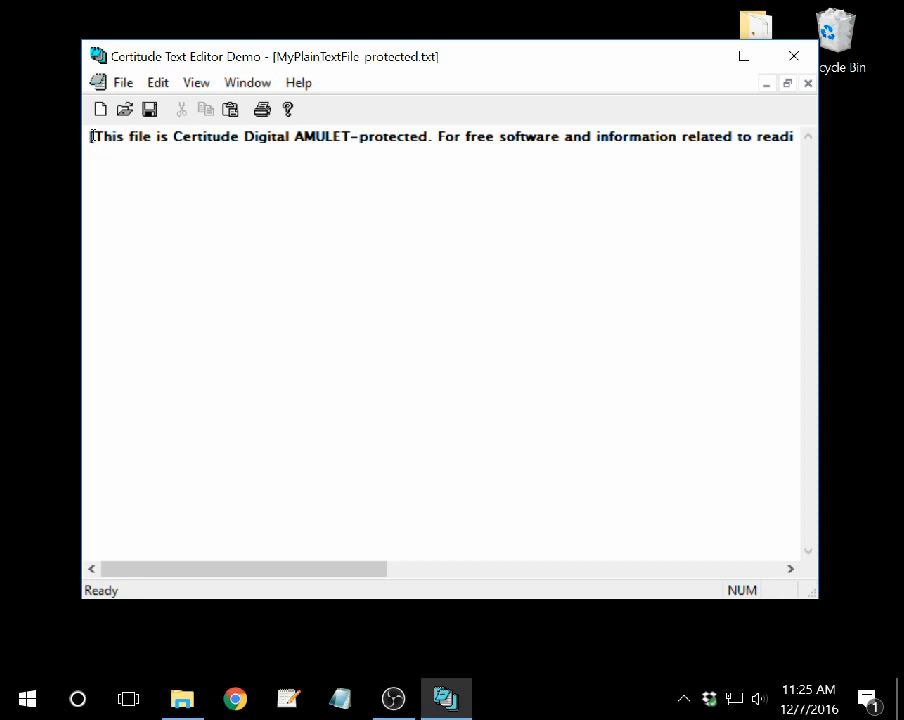
drag(91, 136, 575, 130)
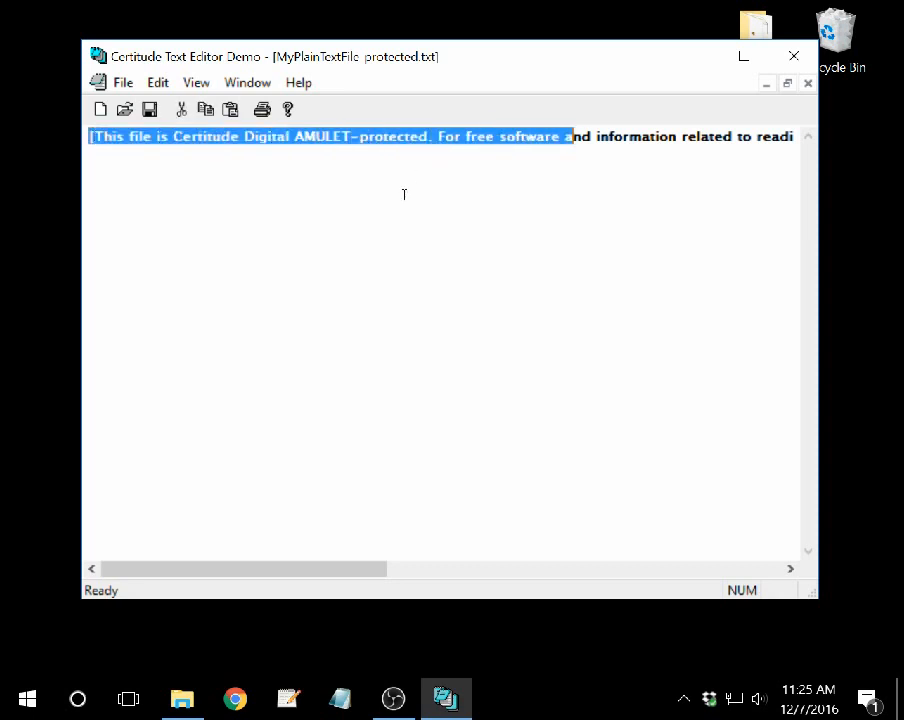
click(111, 203)
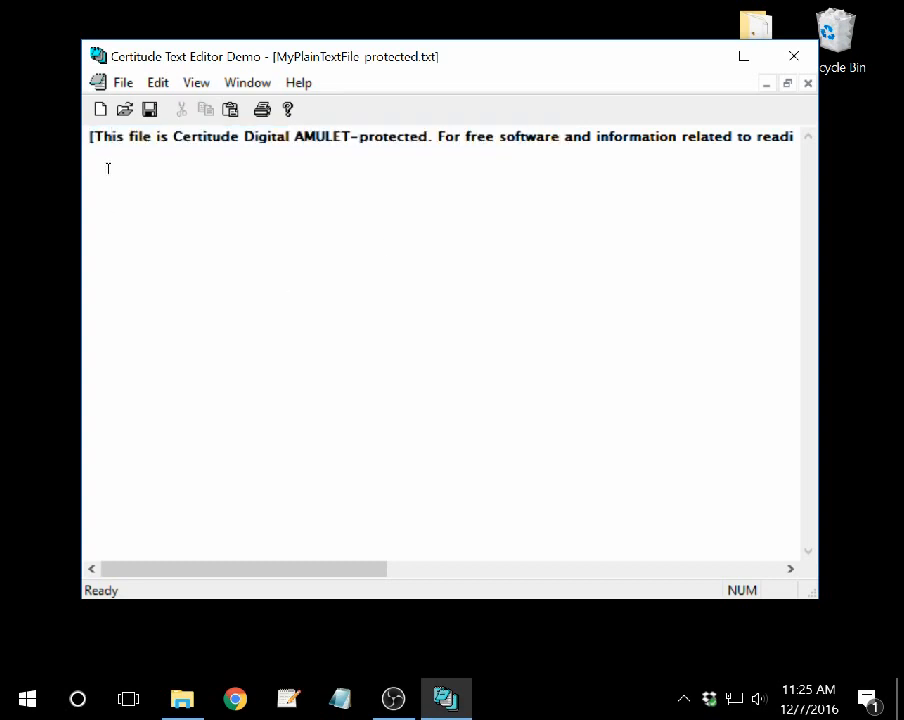
drag(106, 164, 122, 249)
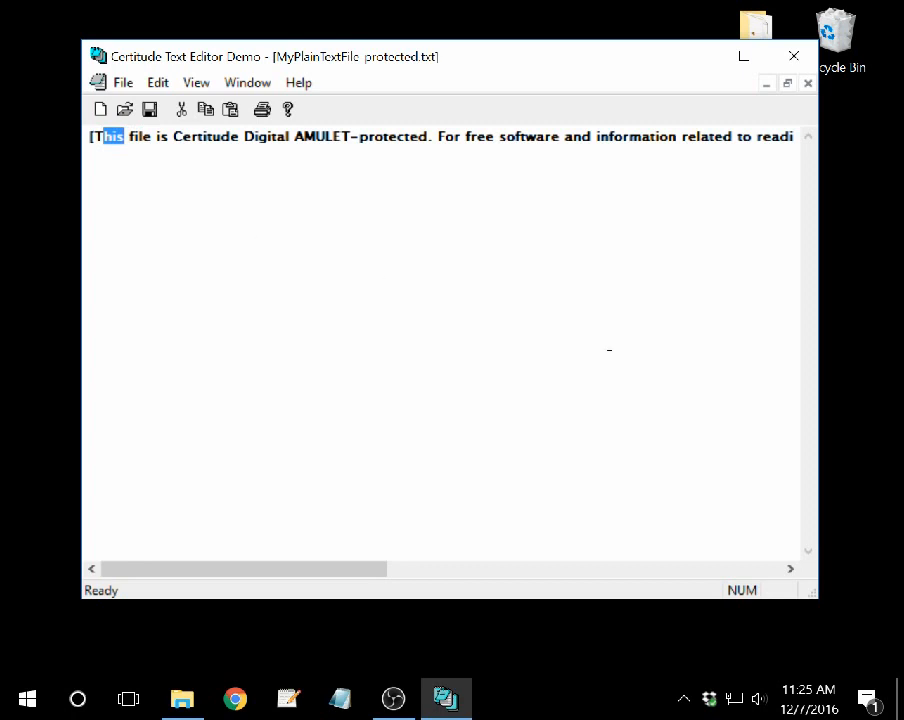
click(122, 82)
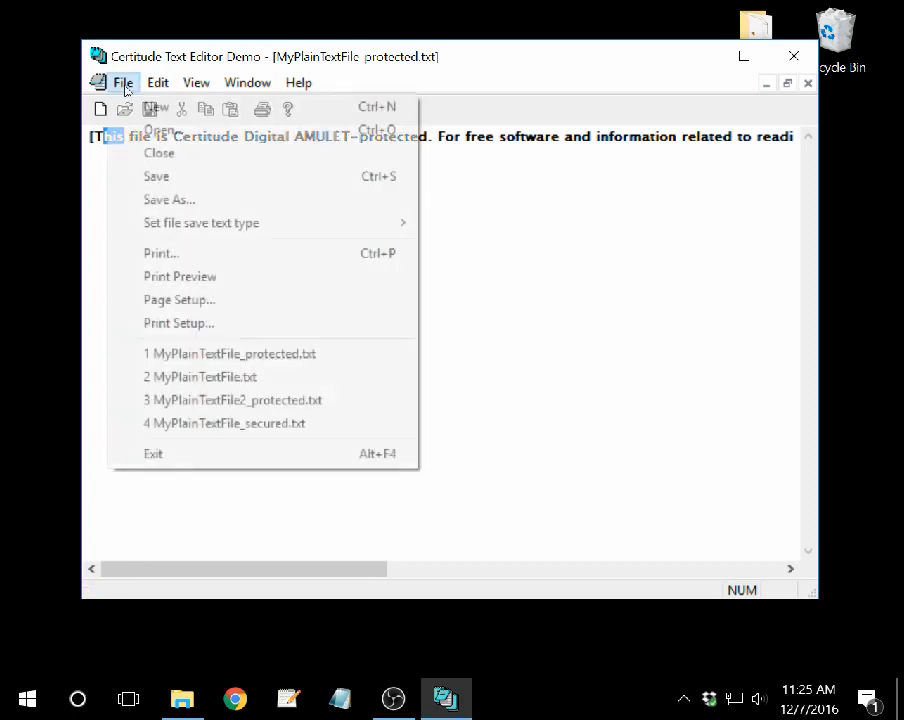
click(159, 155)
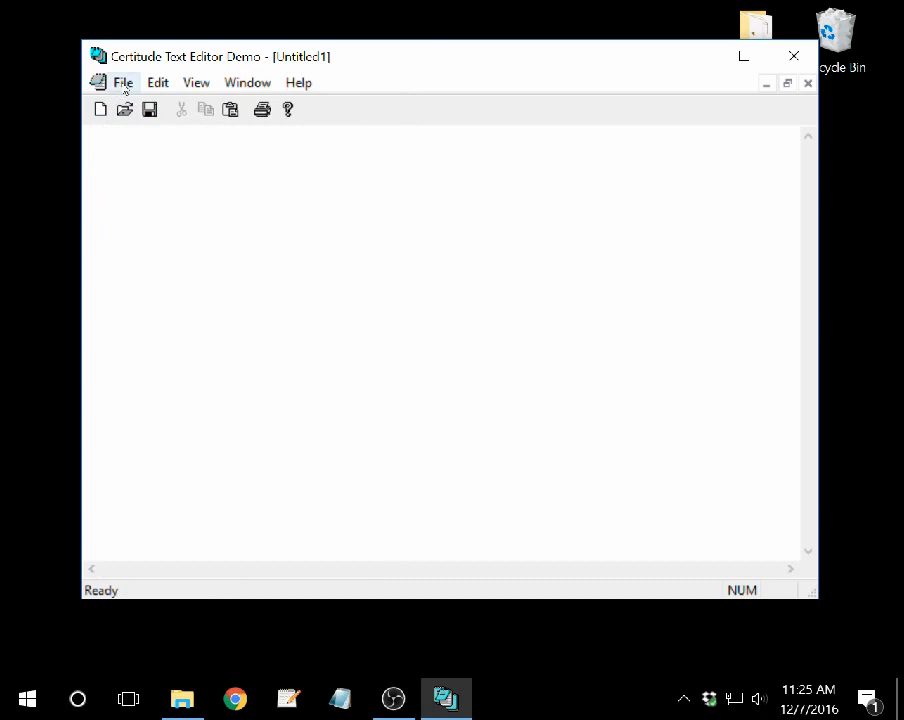
- Switch to File Explorer, rename abcGoodTestFile.txt in the DemoFiles folder as GoodTestFile.txt, and return to the text editor
click(183, 696)
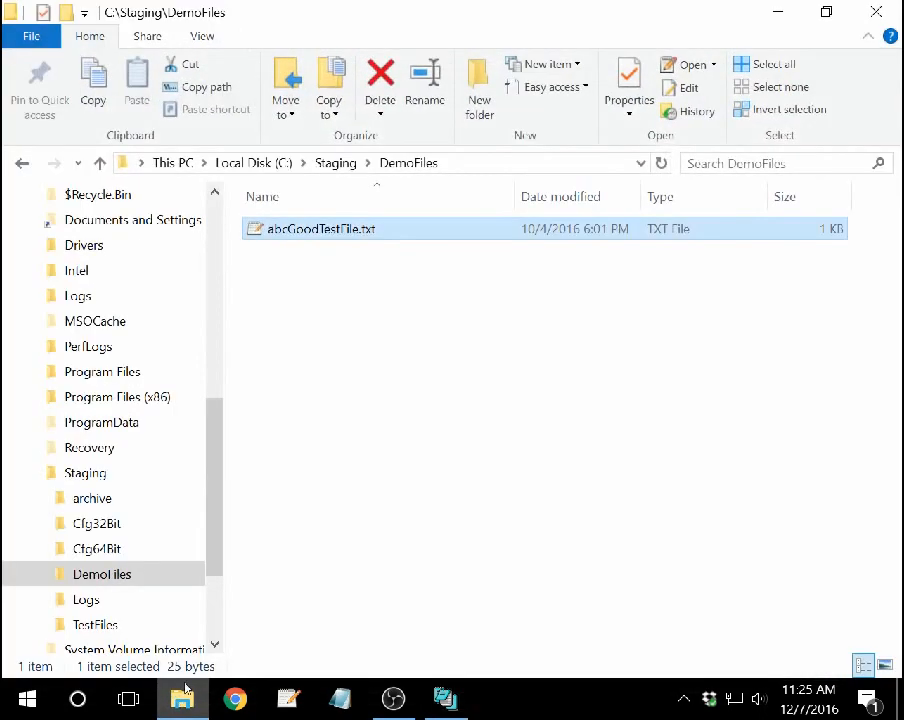
click(276, 230)
click(289, 229)
key(BackSpace)
key(BackSpace)
key(BackSpace)
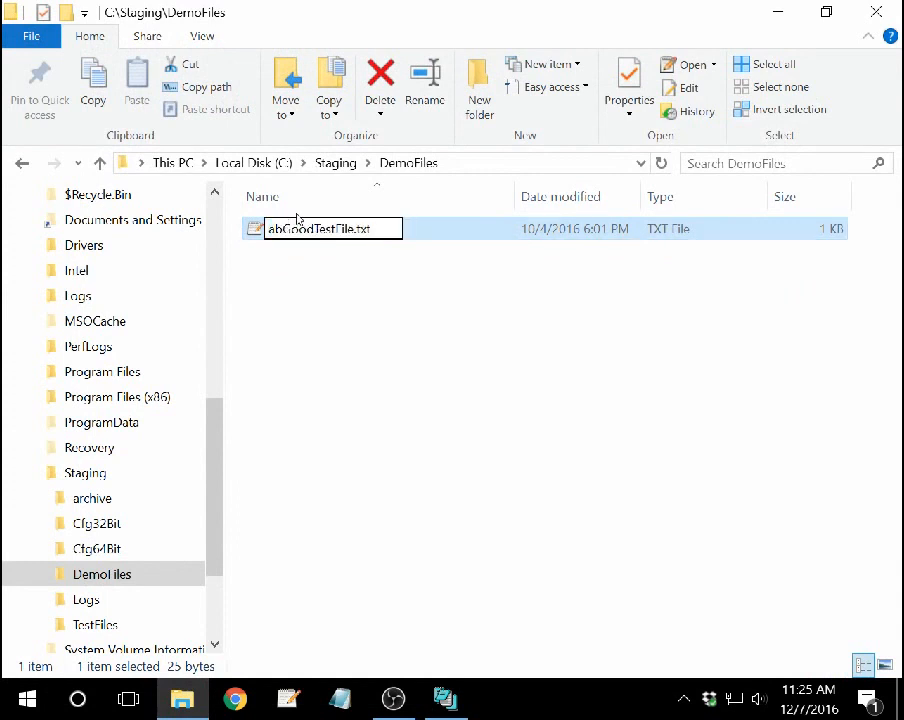
key(Return)
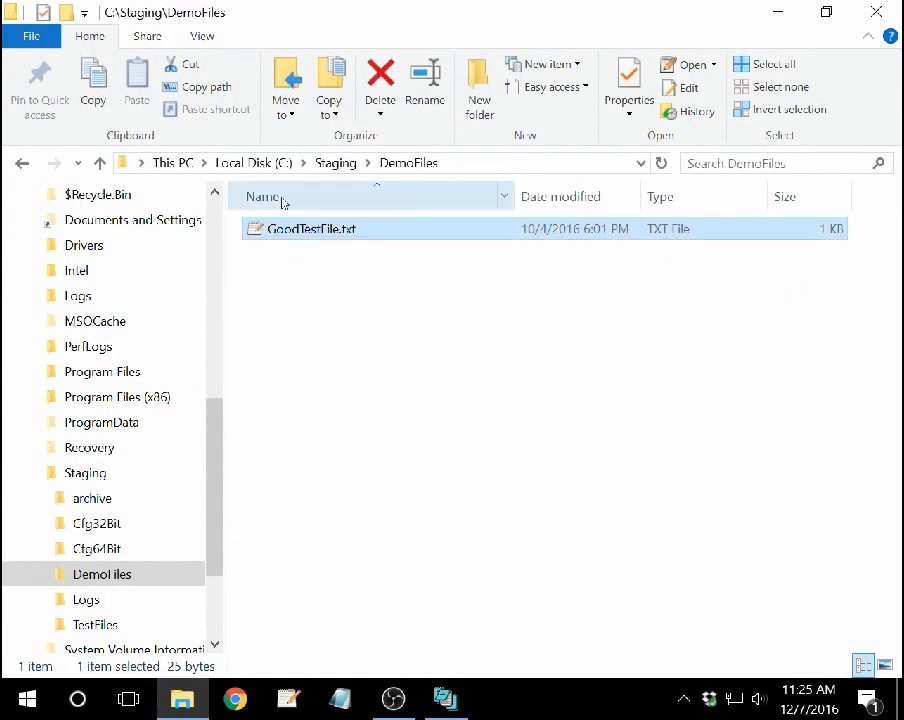
click(778, 13)
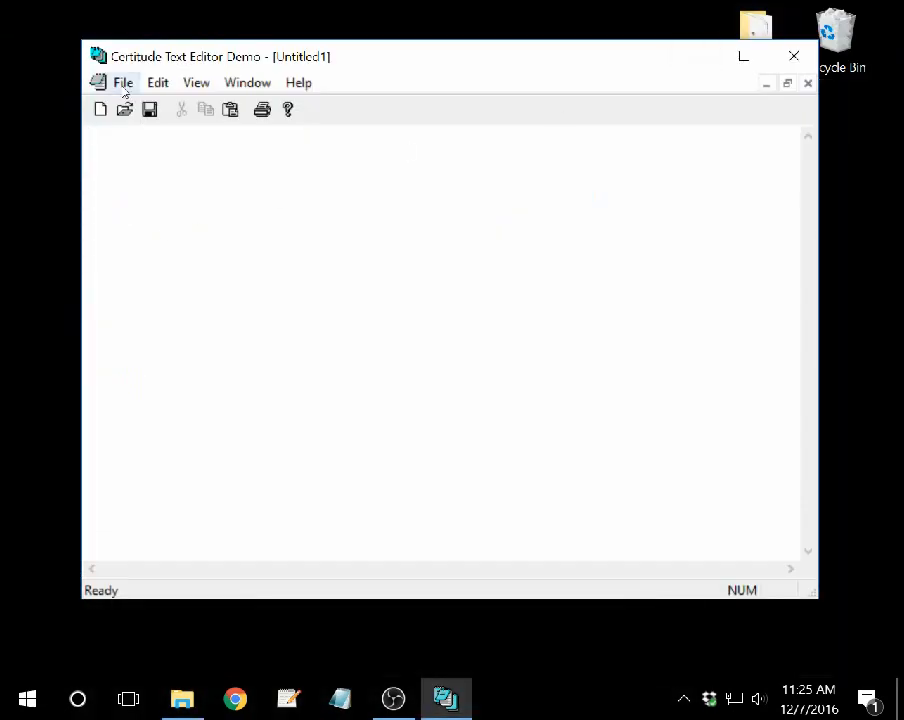
- Open MyPlainTextFile_protected.txt from Staging\TestFiles with the required test file's name restored
click(122, 82)
click(152, 133)
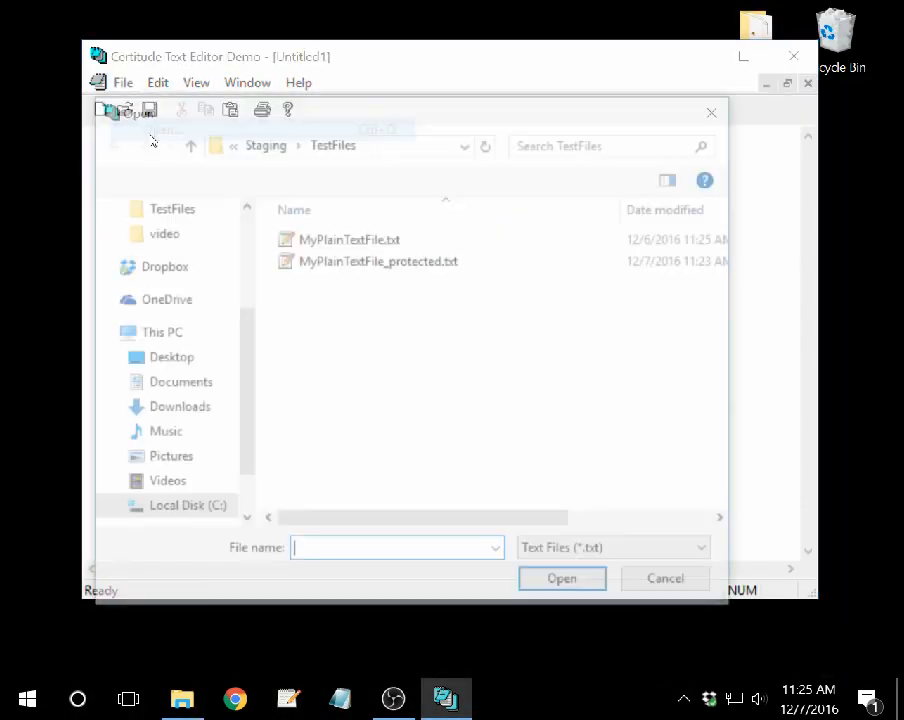
double_click(309, 262)
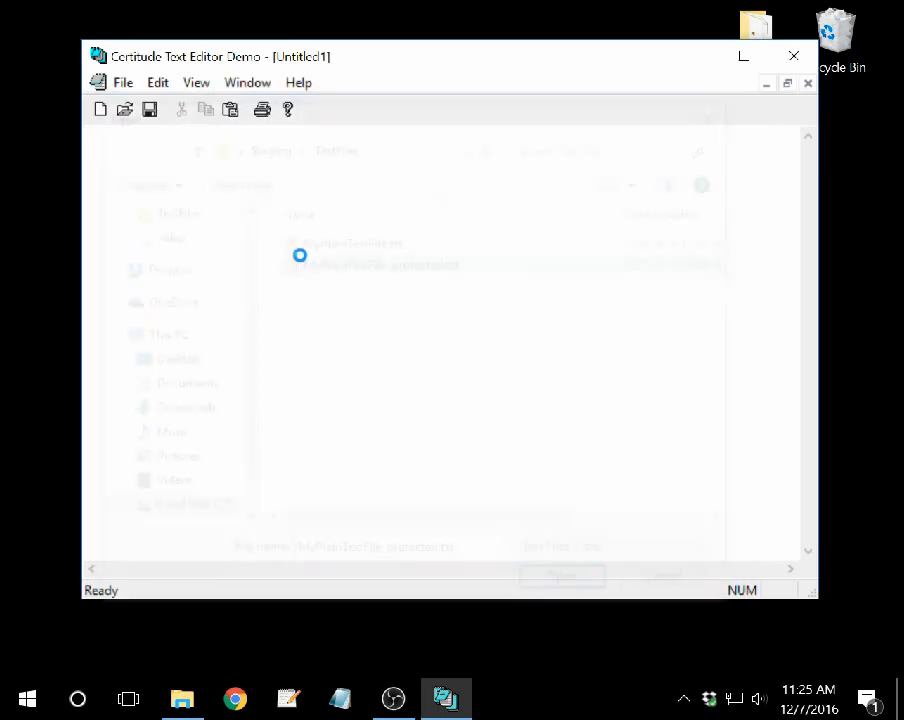
- Begin saving the protected text under the new name MyPlainTextFile2_protected.txt in Staging\TestFiles
click(122, 82)
click(165, 199)
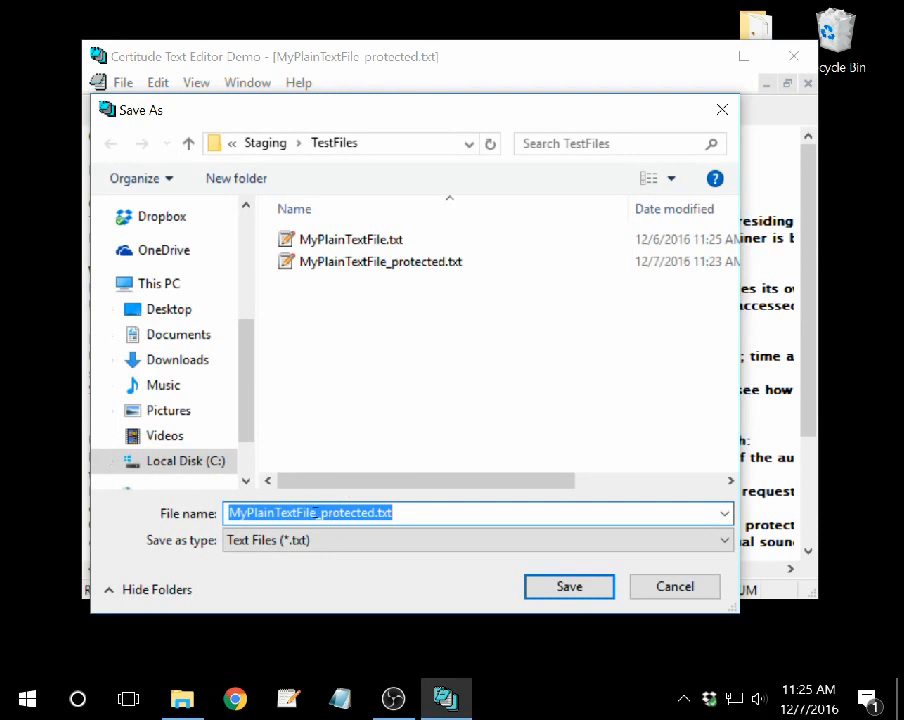
click(317, 512)
text(2)
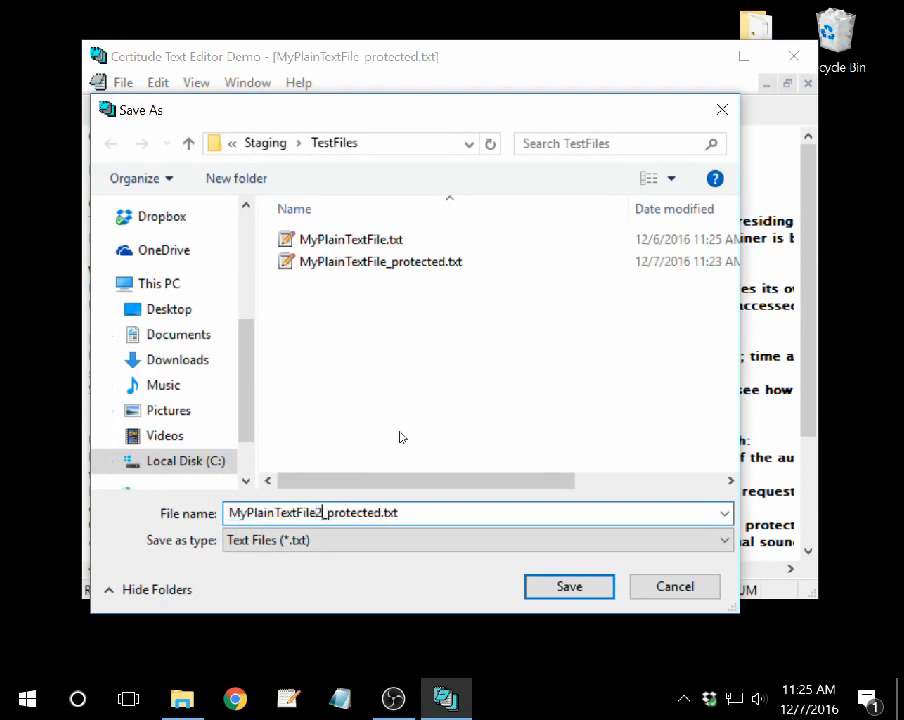
click(567, 587)
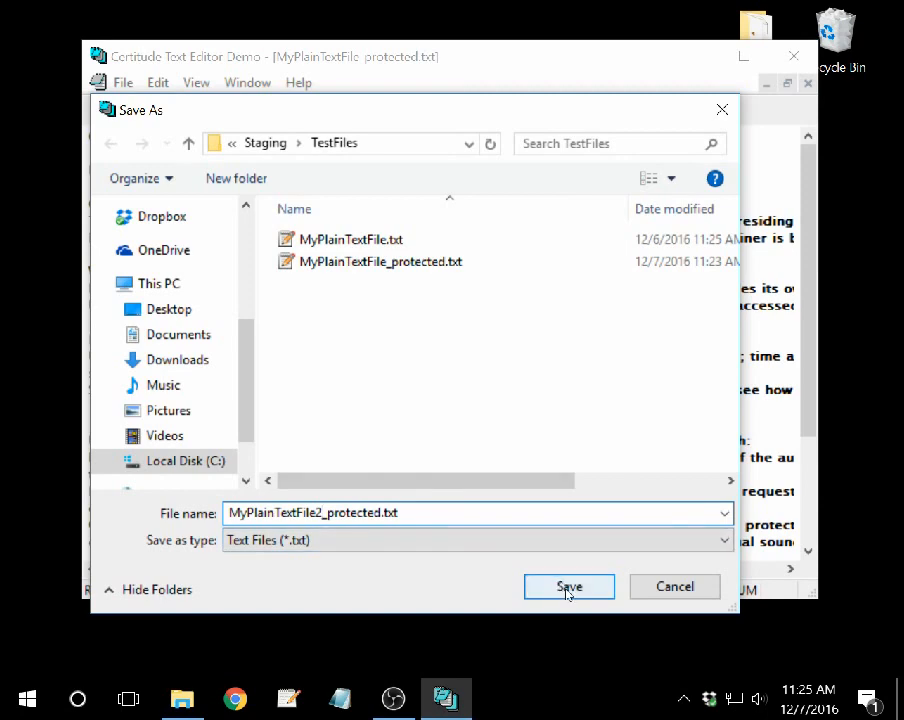
click(568, 589)
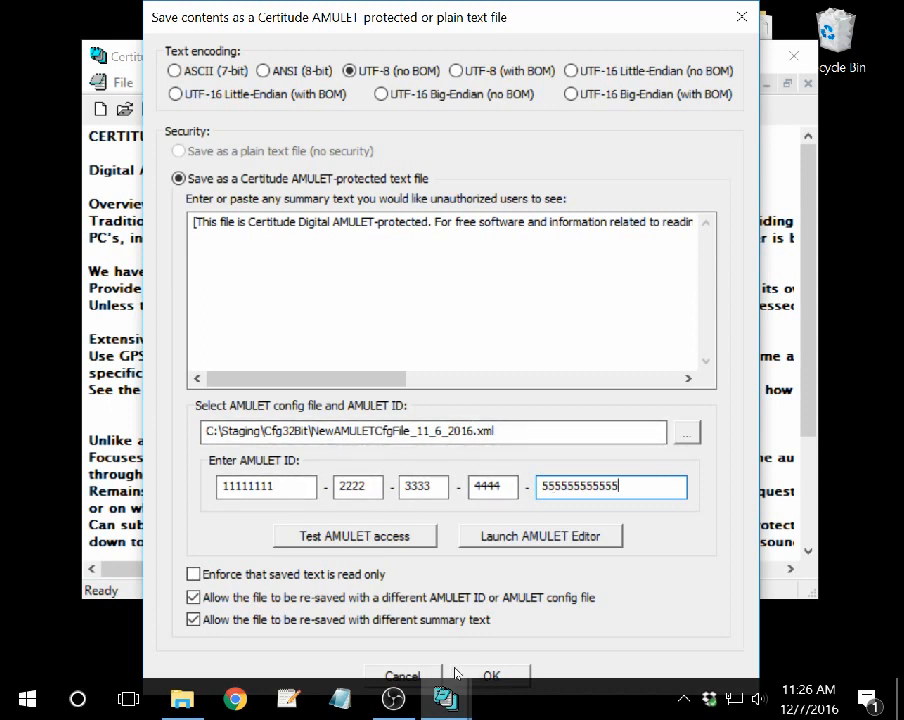
- Launch the AMULET Editor from the save options and set NewAMULETCfgFile_11_6_2016.xml from Staging\Cfg32Bit as the current configuration file
click(558, 537)
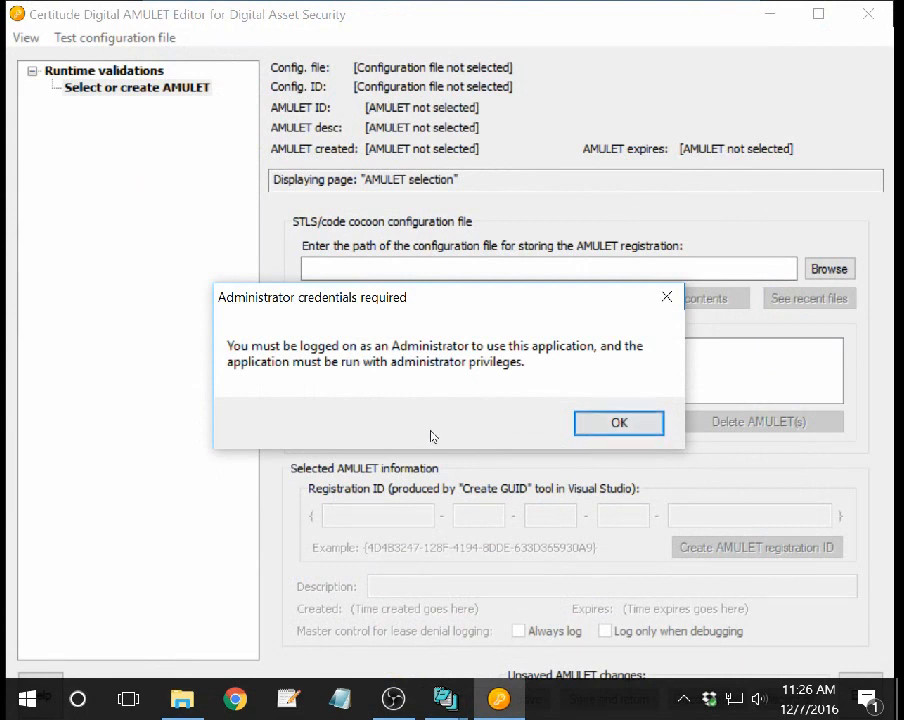
click(590, 421)
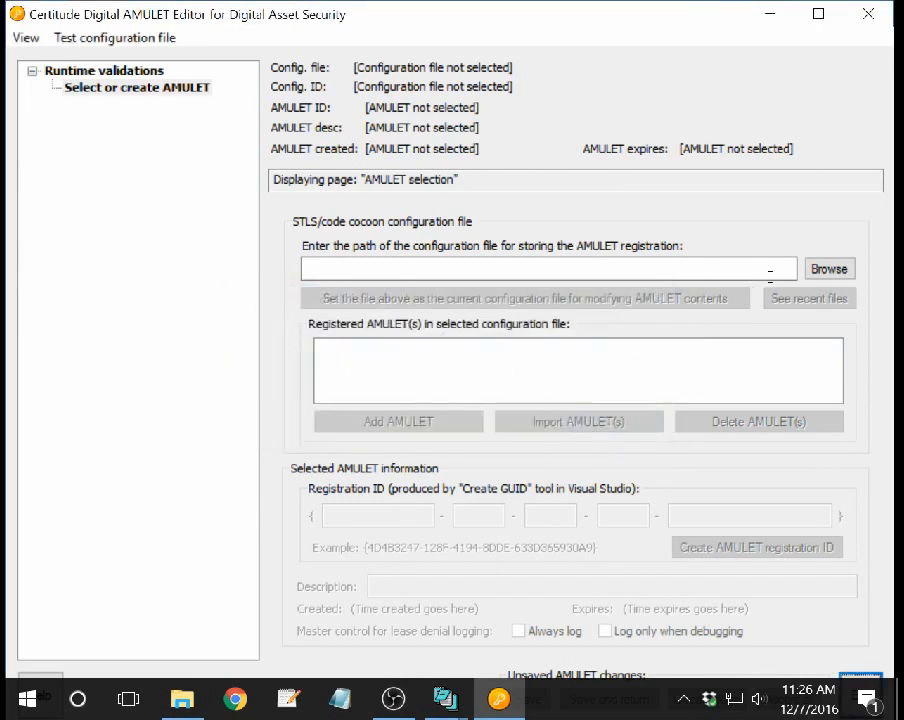
click(828, 269)
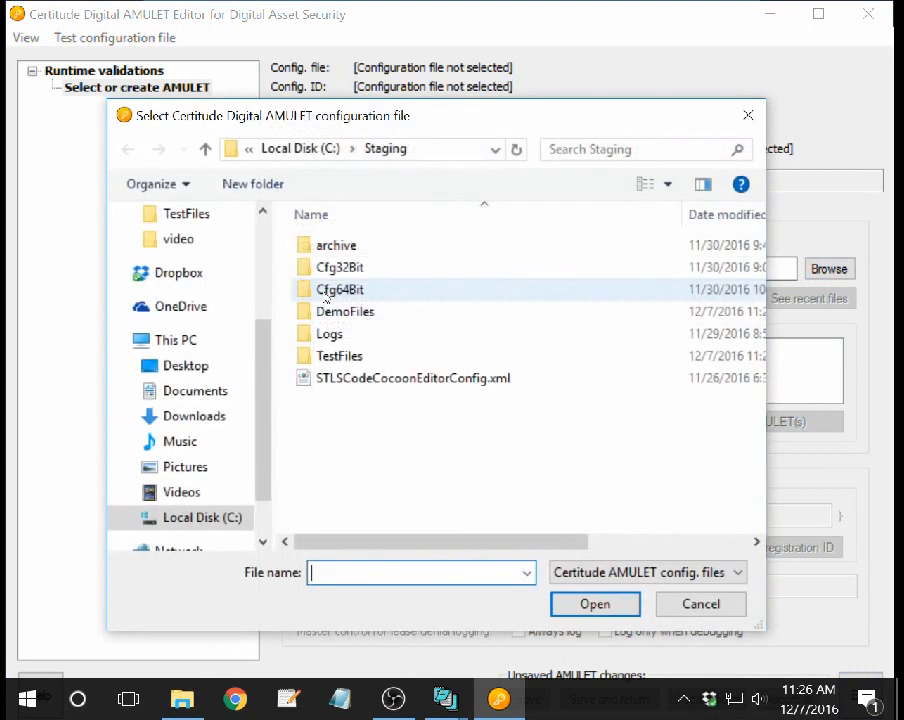
double_click(322, 268)
double_click(336, 247)
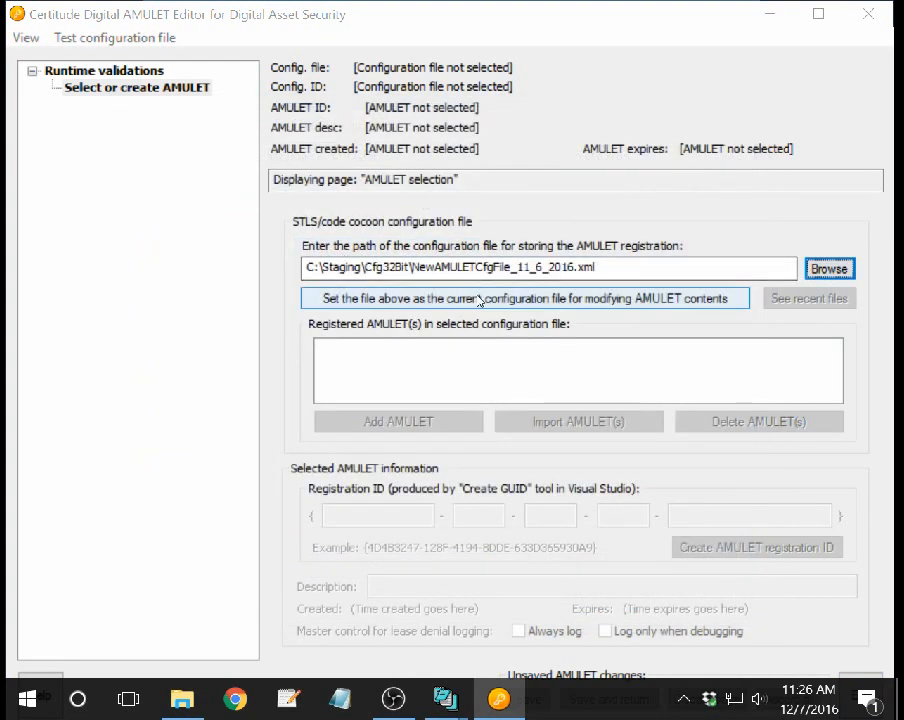
click(480, 296)
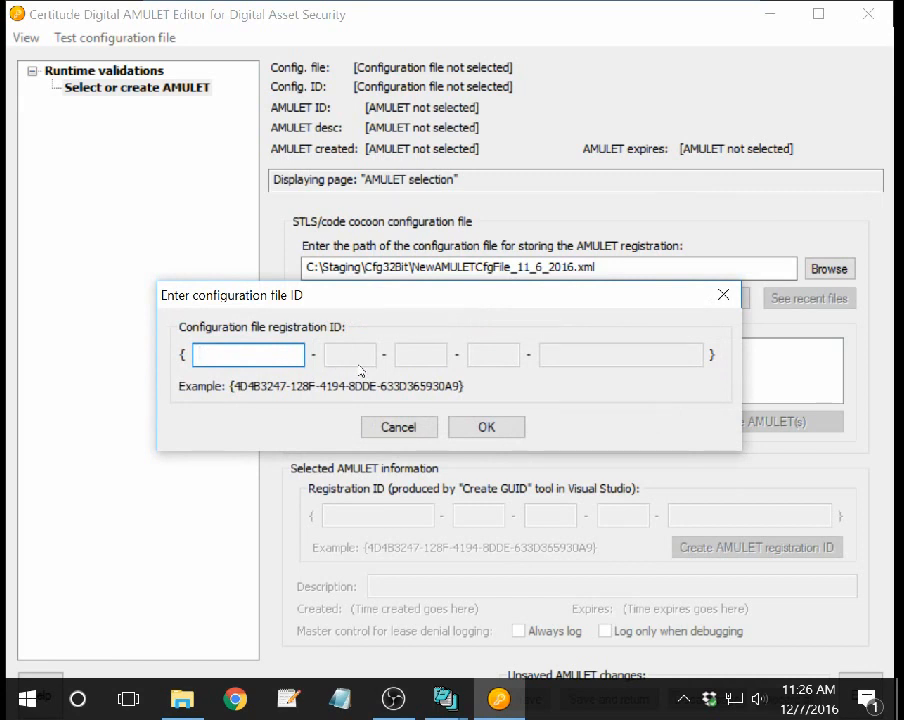
- Enter the configuration file's registration ID in all five parts and submit it
text(22222222)
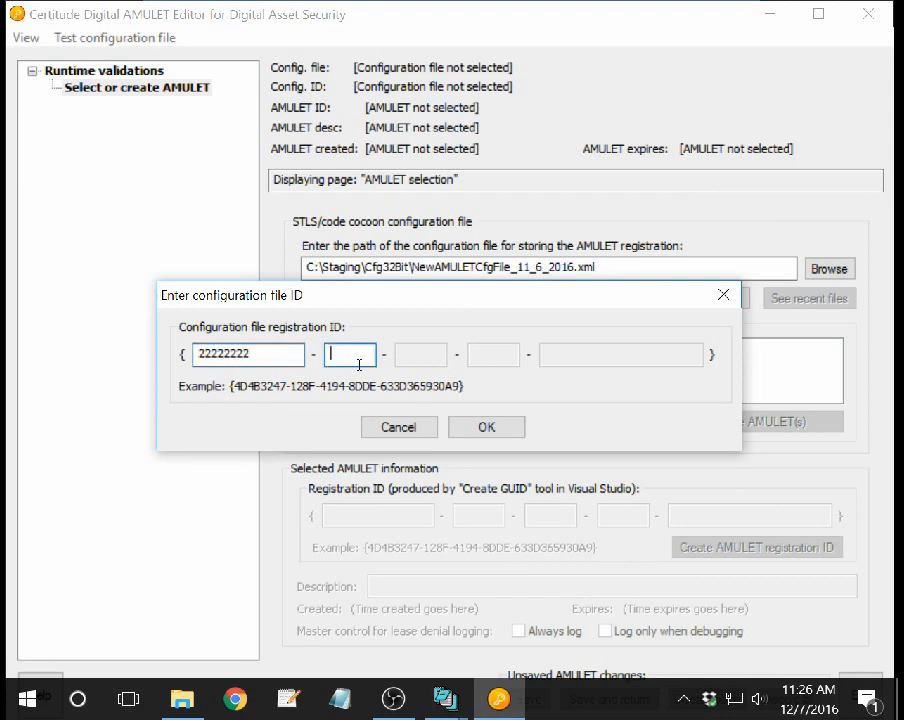
text(3333)
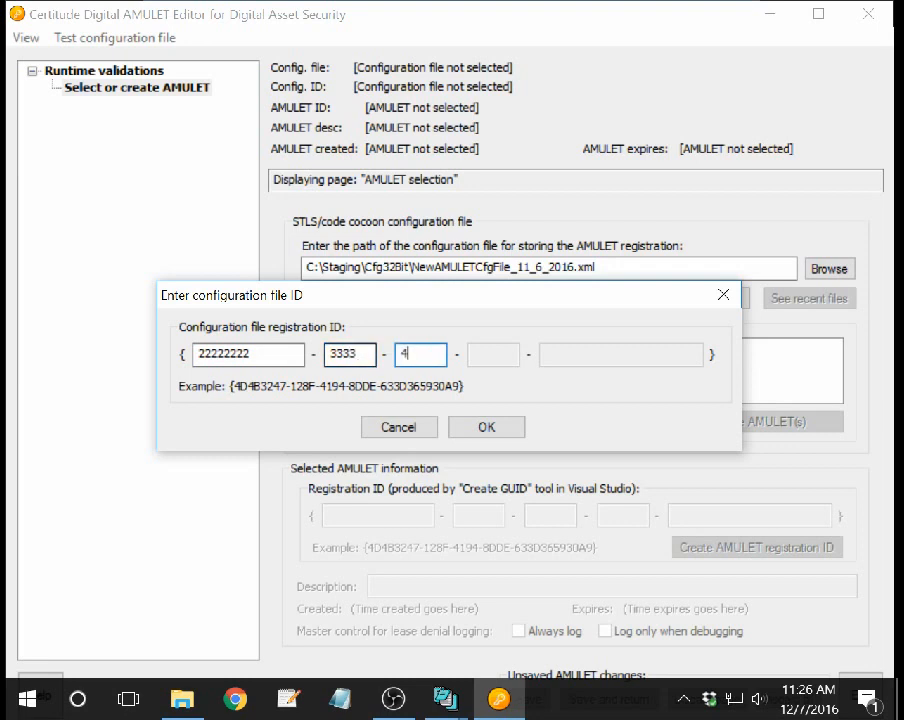
text(444455556666666)
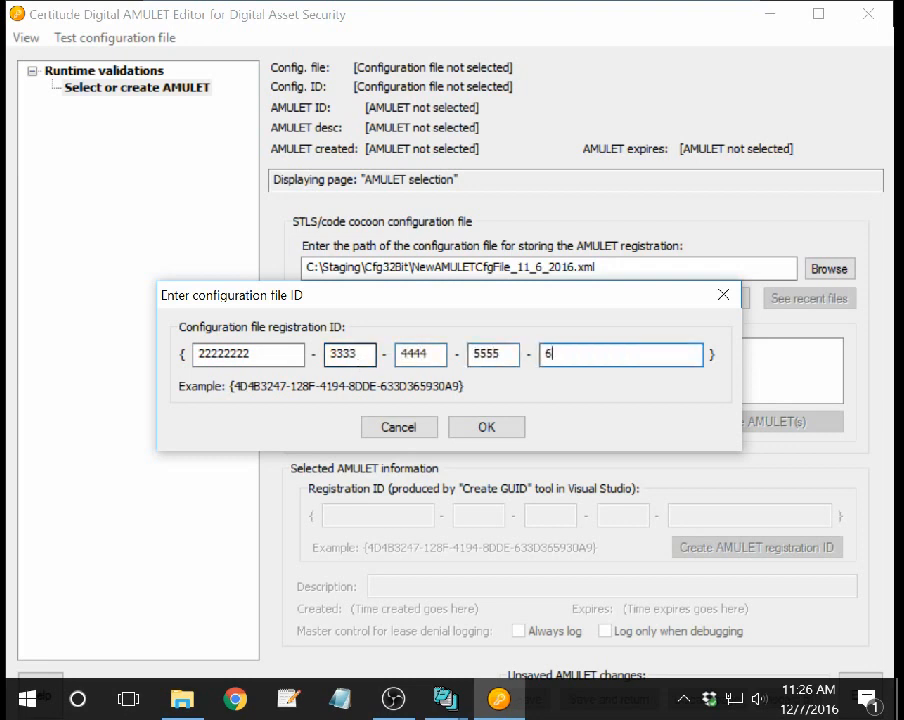
text(66666666666)
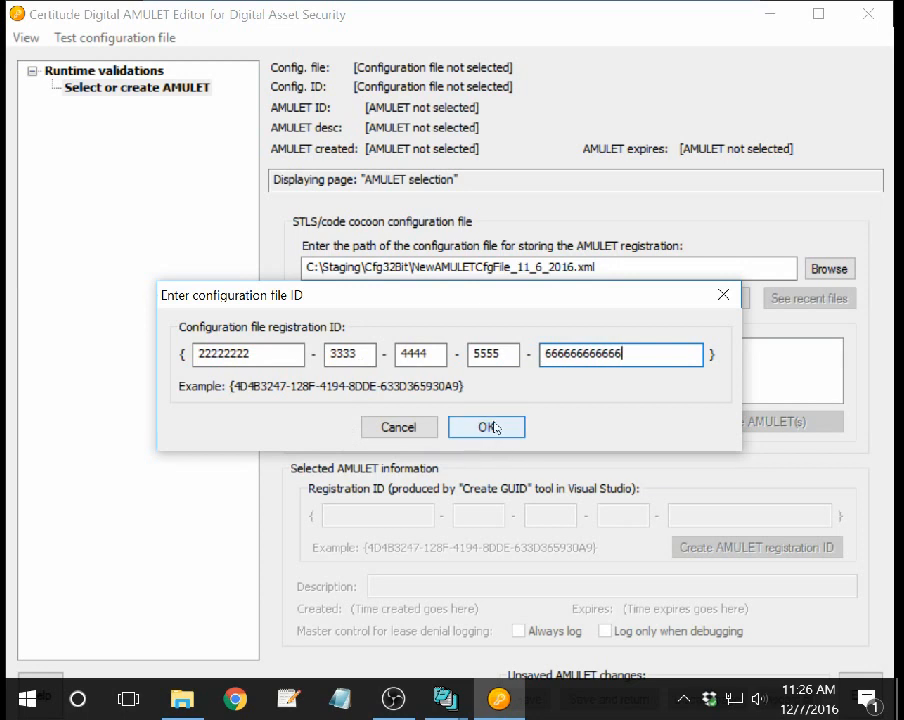
click(487, 427)
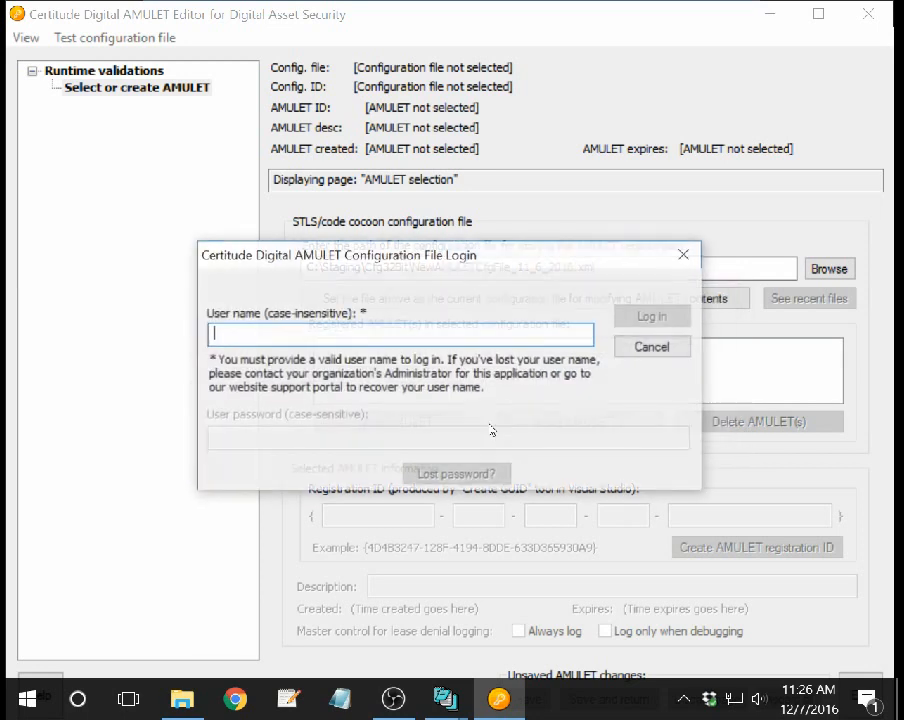
- Log in to the configuration file with the user name and user password
text(j)
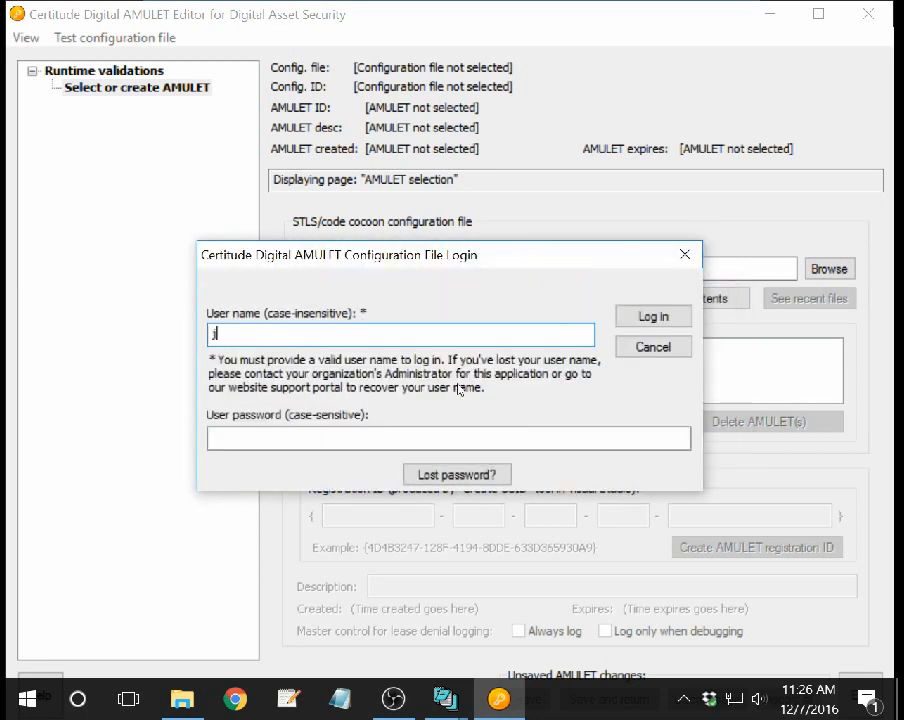
text(oe blow)
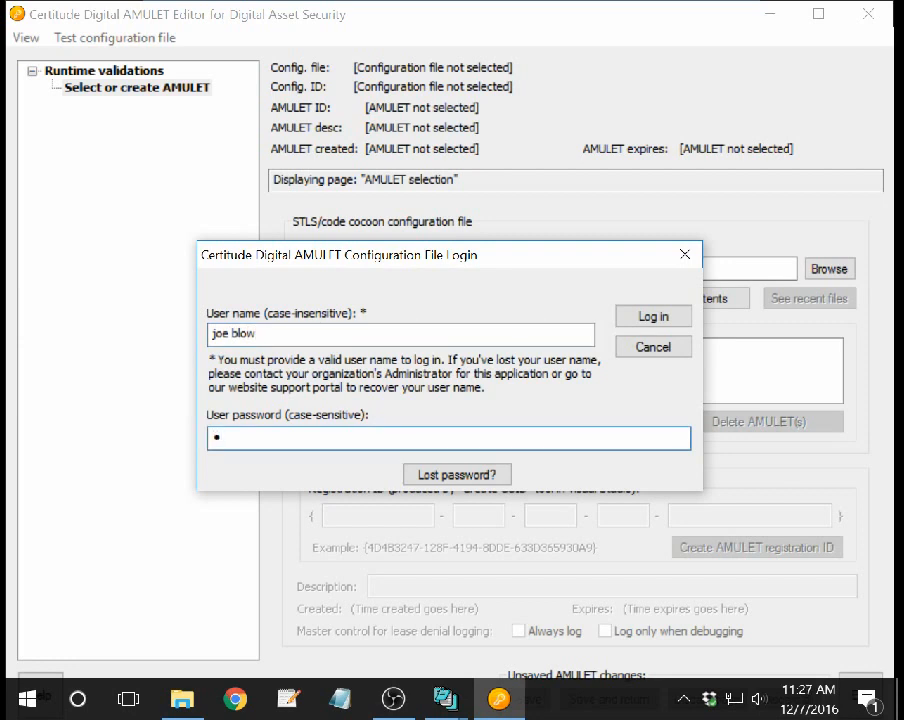
text(•••)
key(Return)
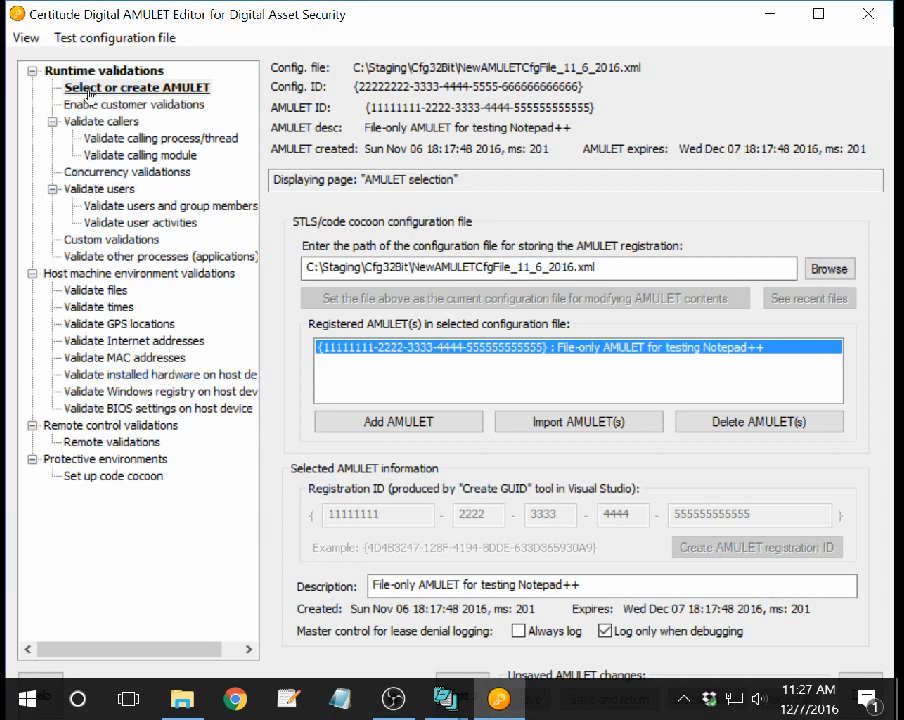
- Examine the file validation criteria for GoodTestFile.txt without changing them, and expand the runtime validations group
click(95, 291)
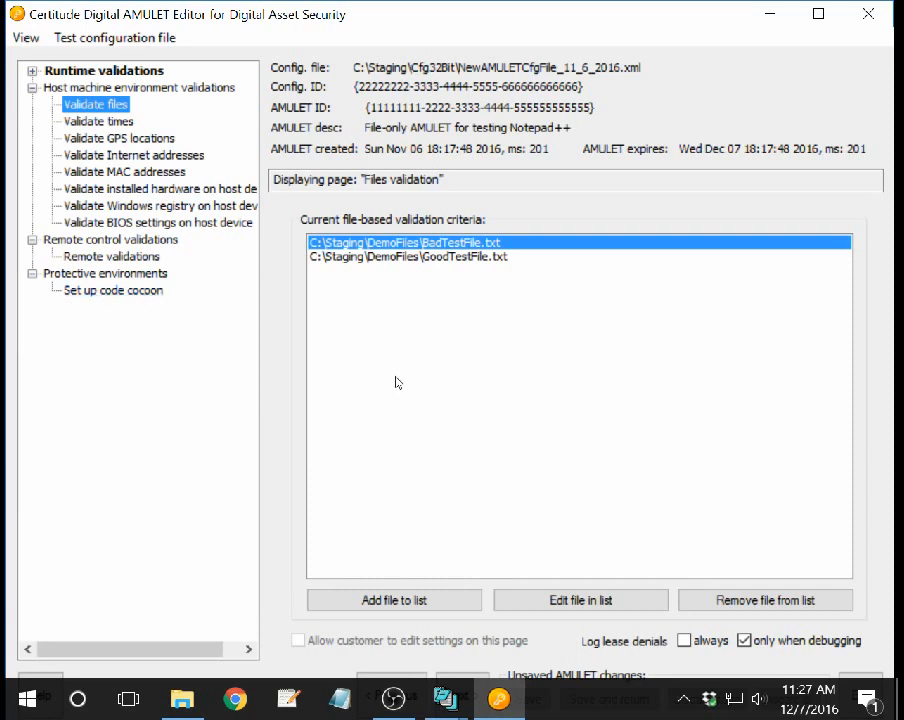
click(390, 256)
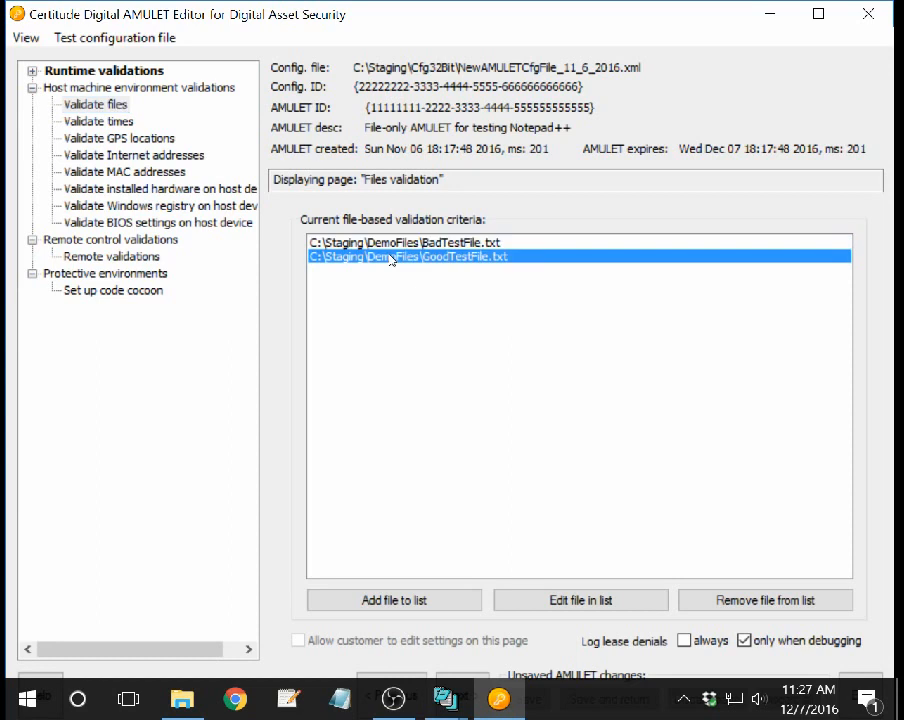
click(565, 600)
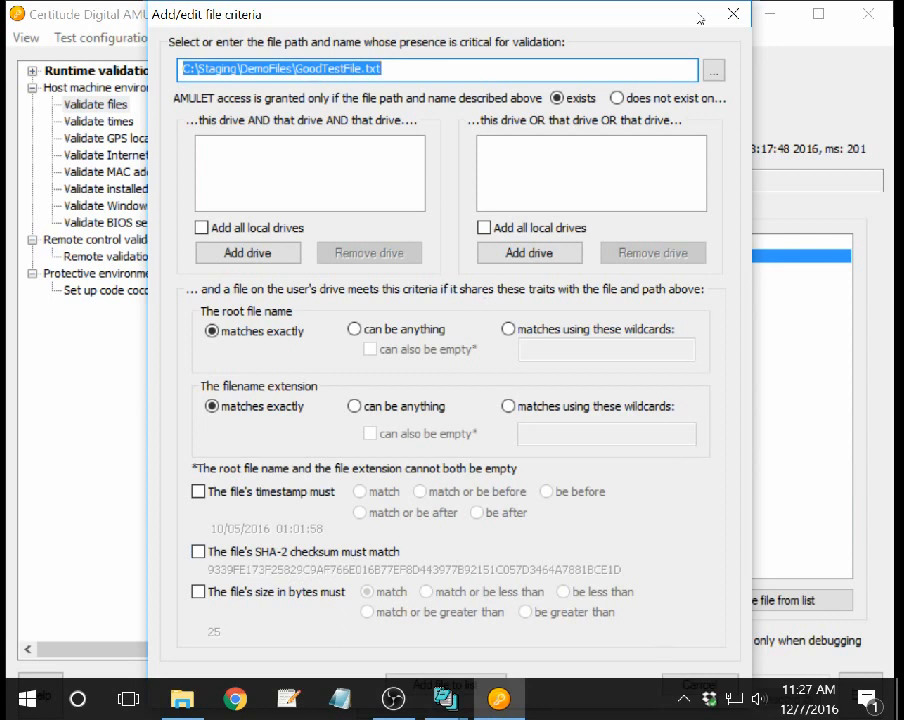
click(734, 14)
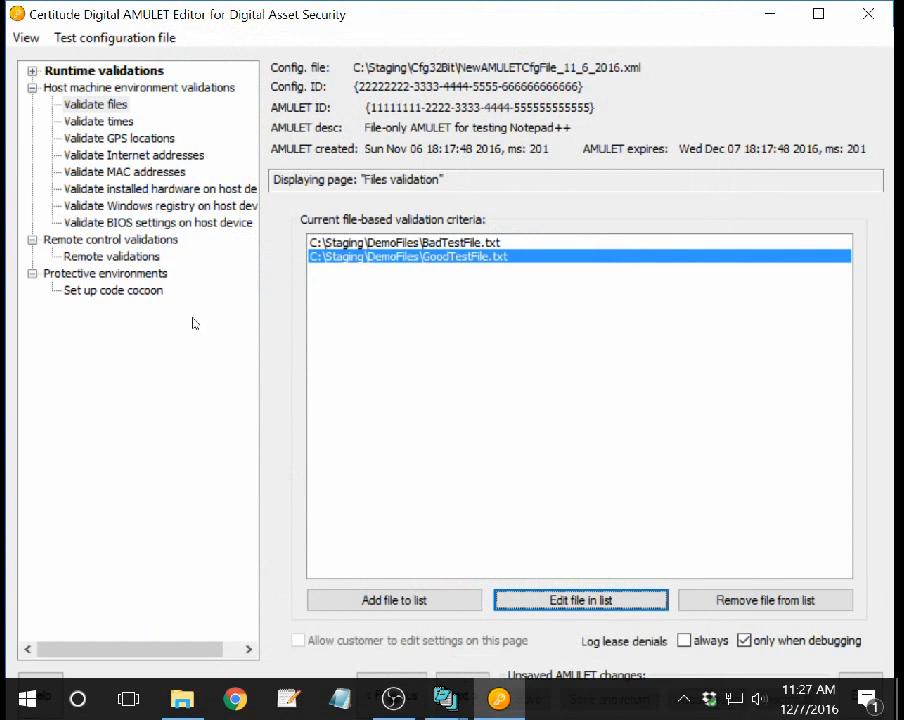
click(32, 71)
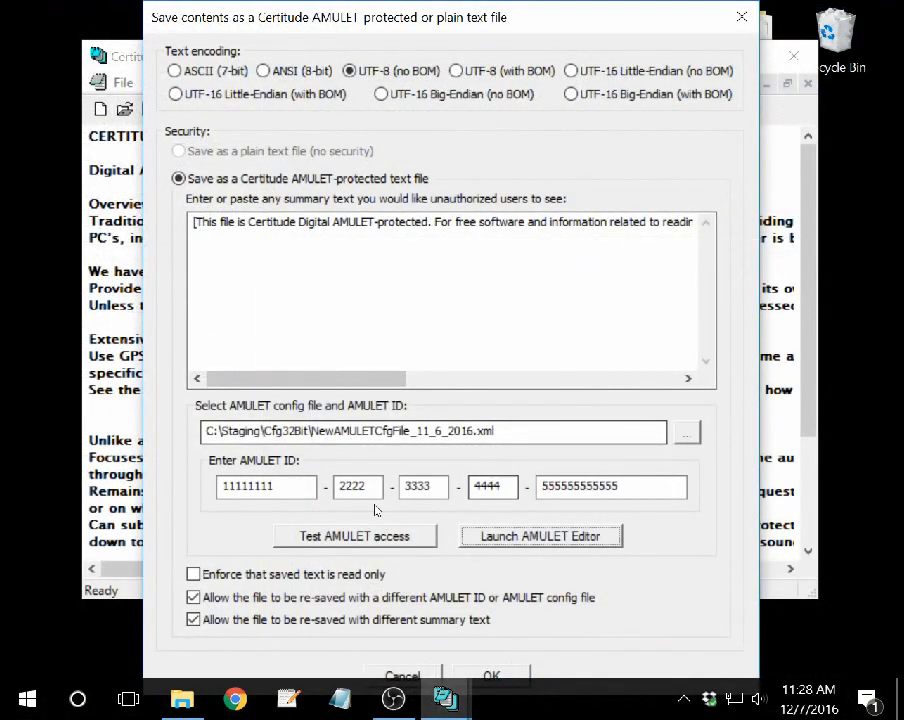
- Finish saving MyPlainTextFile2_protected.txt as a UTF-8 (no BOM) AMULET-protected text file, and close the document
click(494, 675)
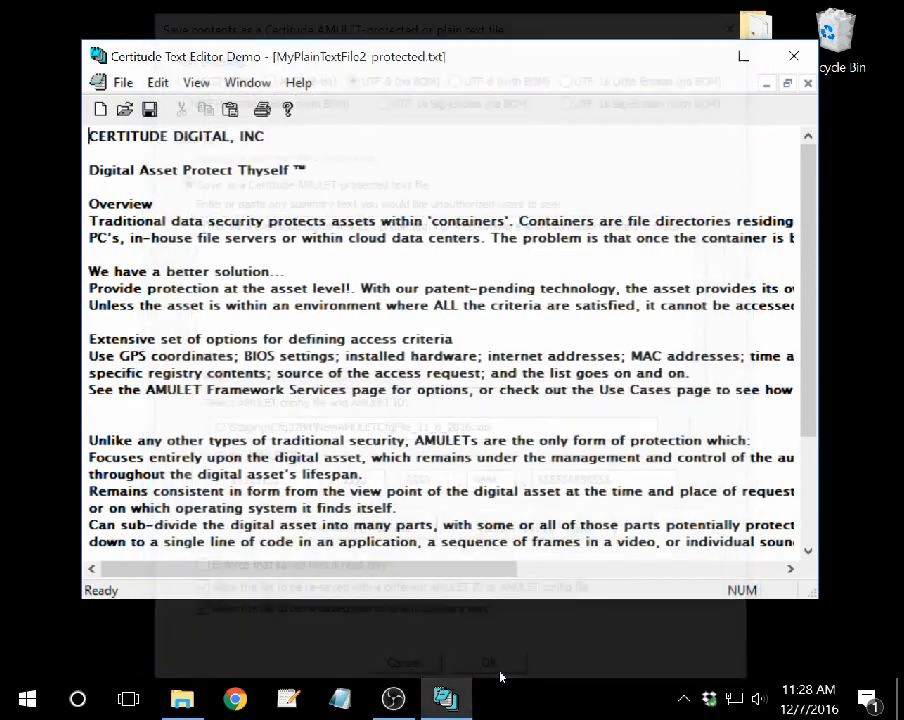
click(123, 83)
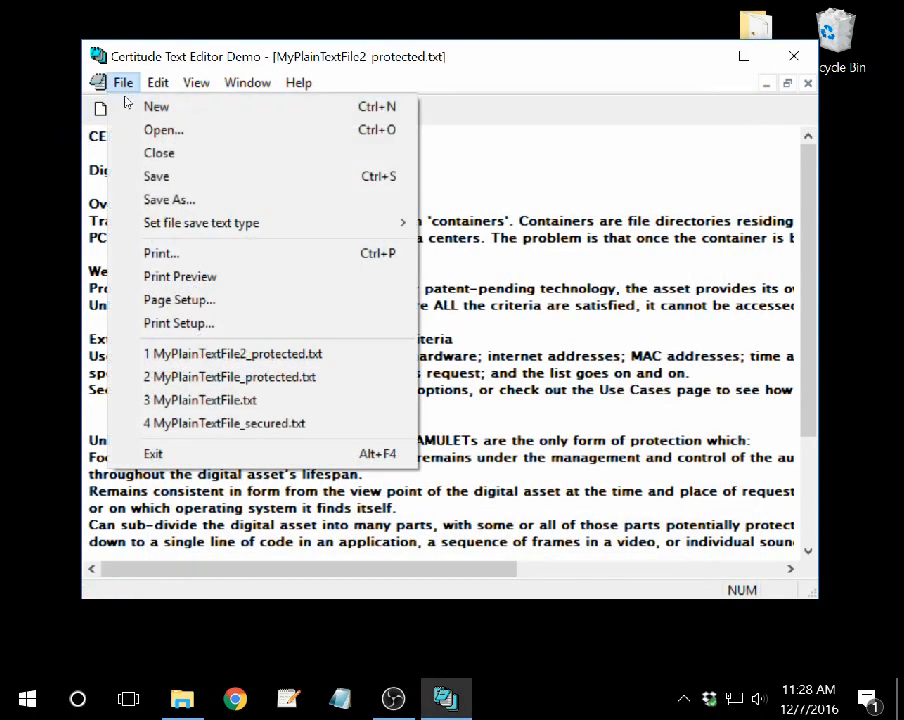
click(122, 149)
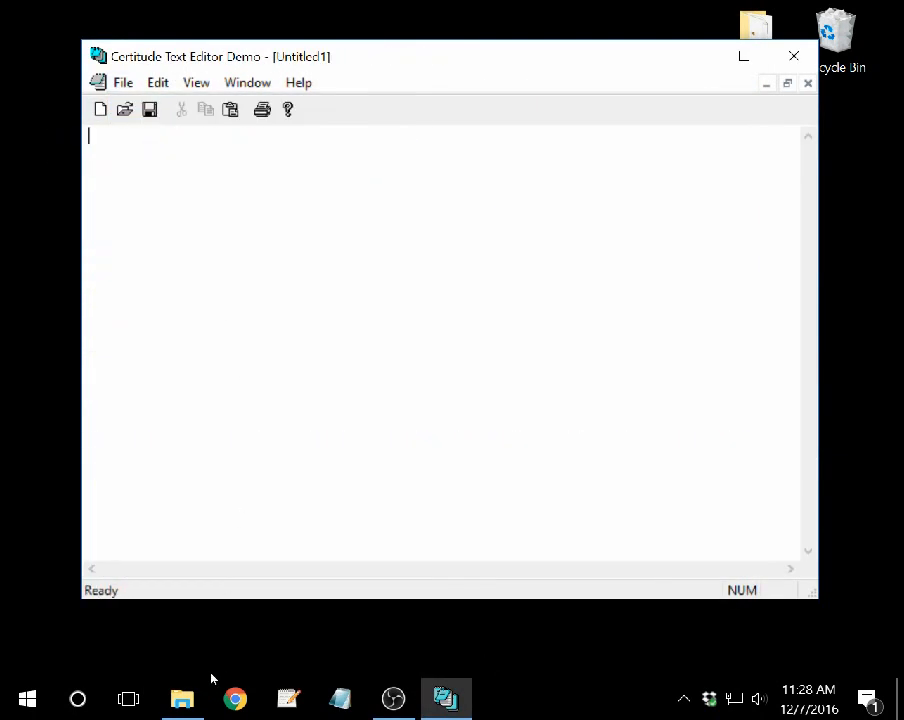
- Switch to File Explorer, show the Staging\TestFiles folder, and reduce its window from full screen
click(182, 698)
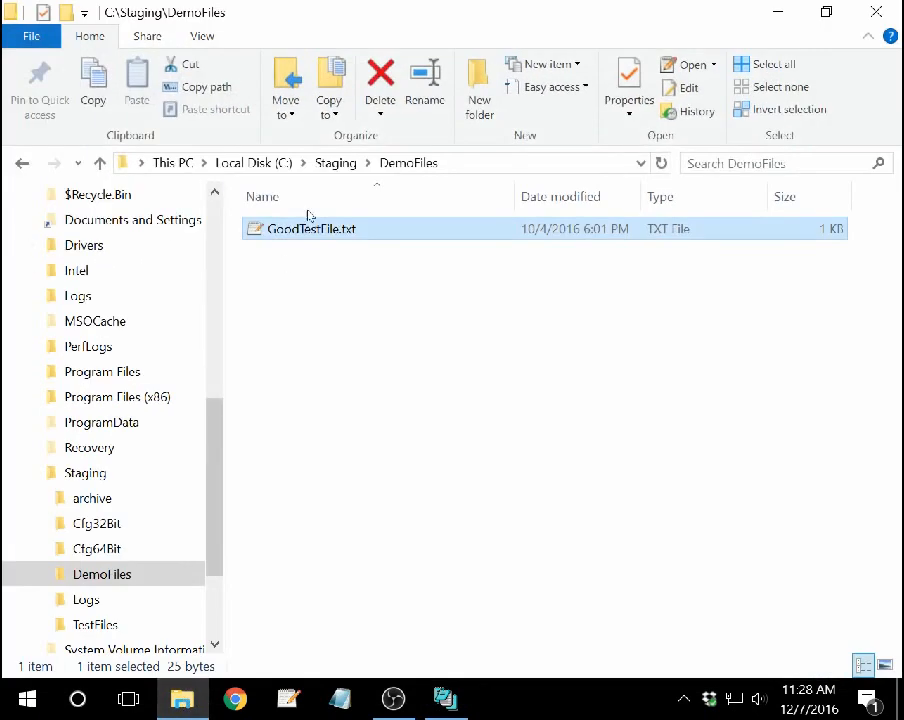
key(alt+Up)
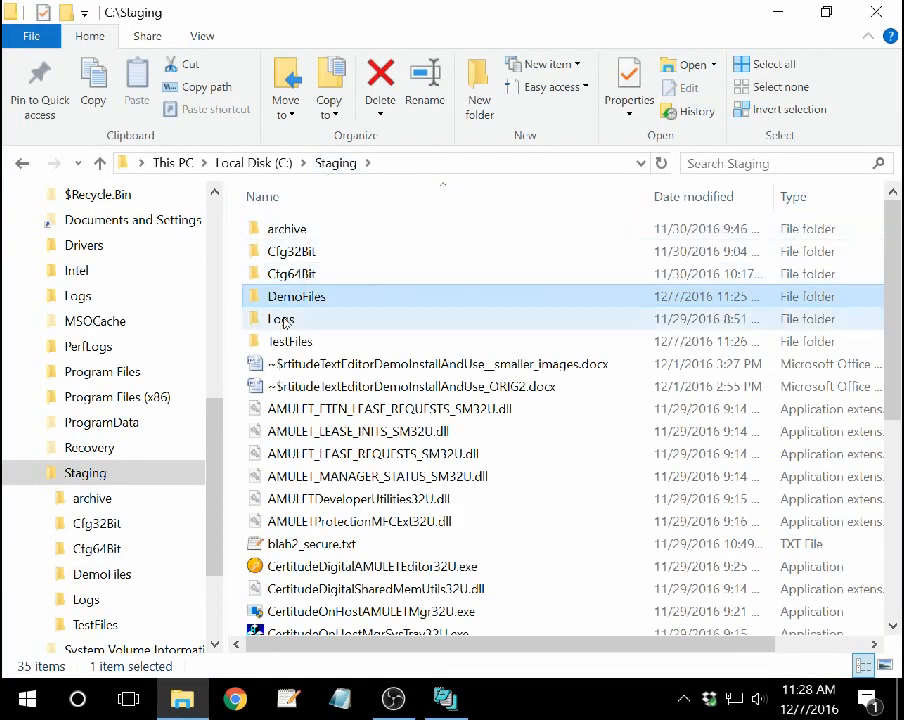
double_click(268, 342)
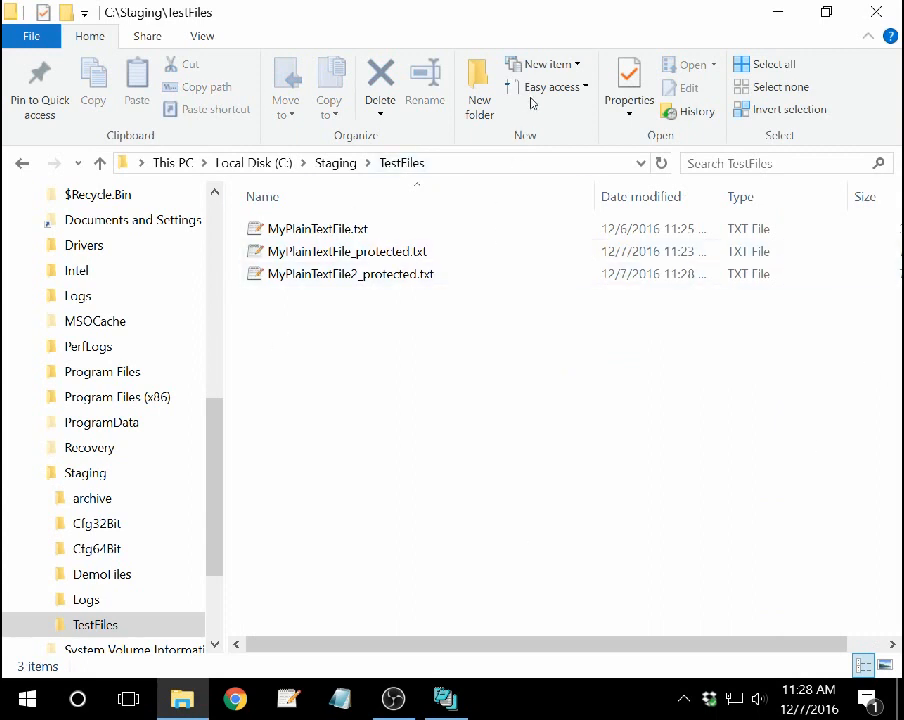
click(828, 12)
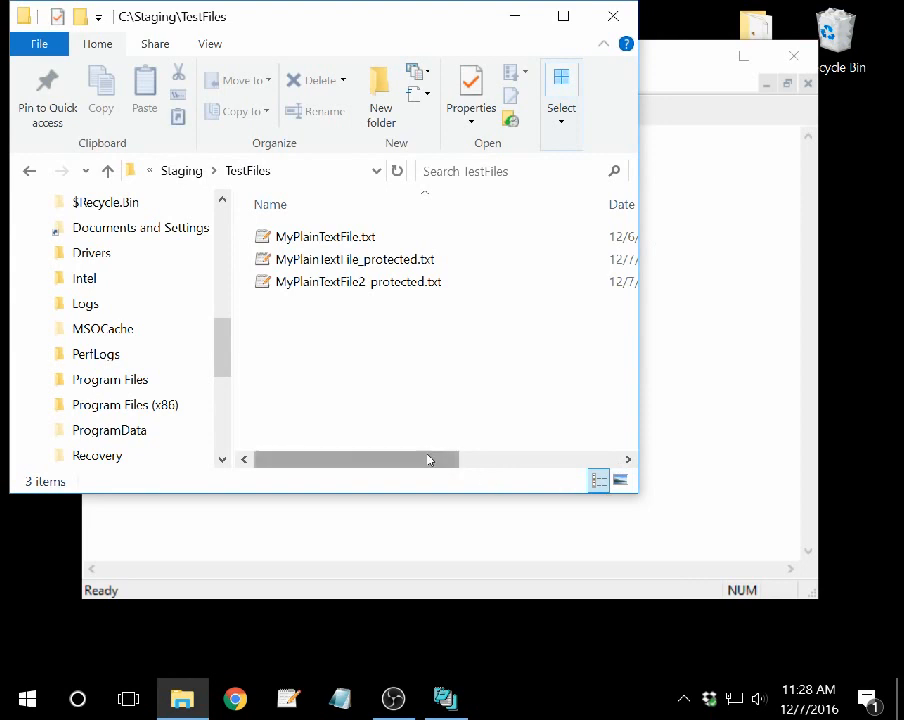
- Check the listed files' dates and sizes, and inspect the exact byte size in the properties of MyPlainTextFile_protected.txt
drag(428, 460, 448, 458)
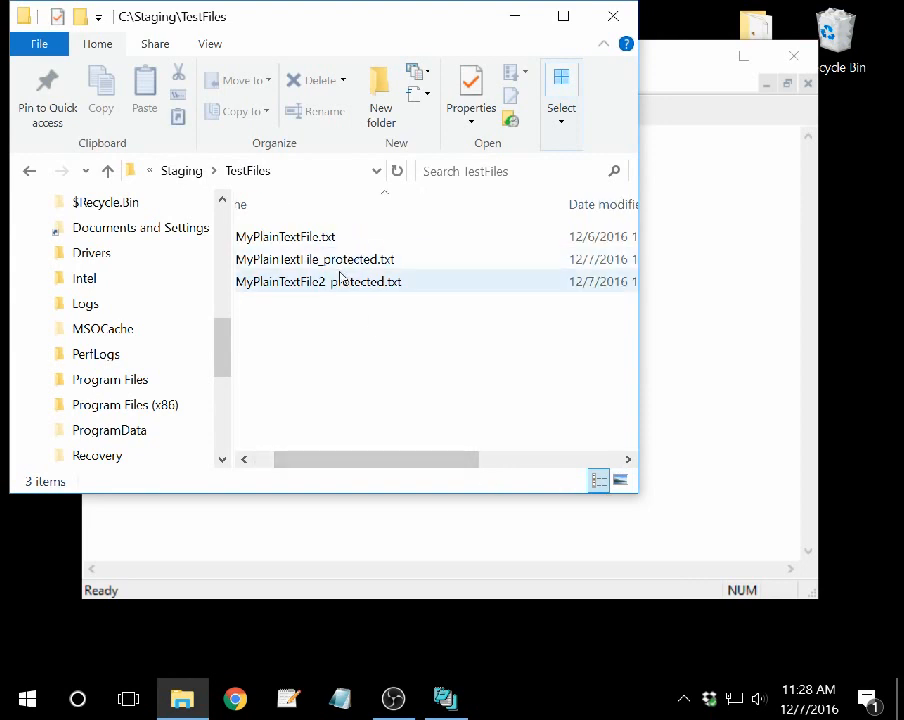
drag(358, 459, 534, 468)
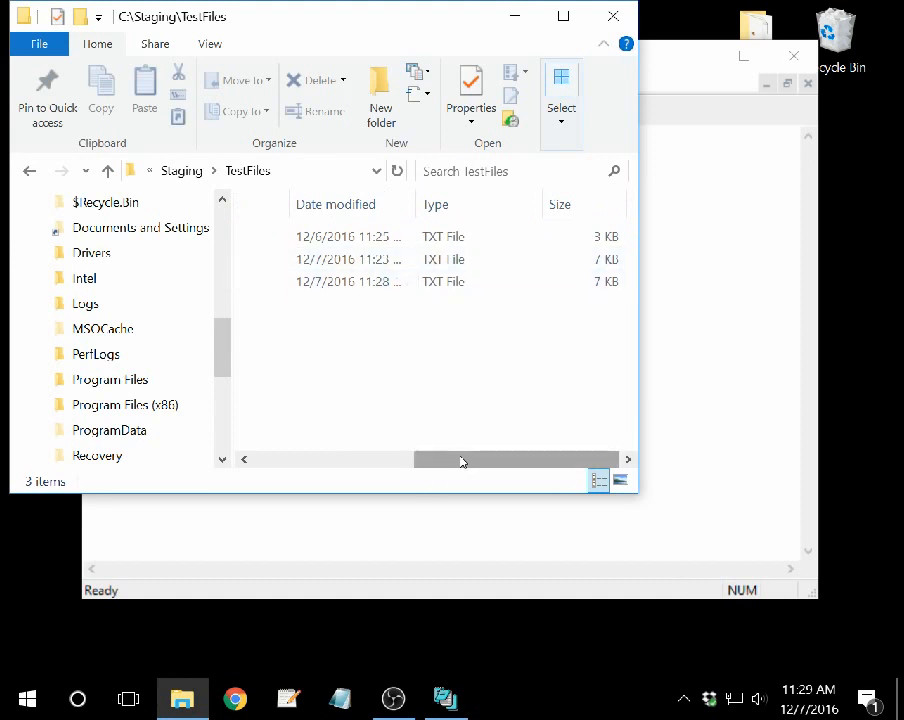
drag(456, 458, 266, 456)
right_click(298, 260)
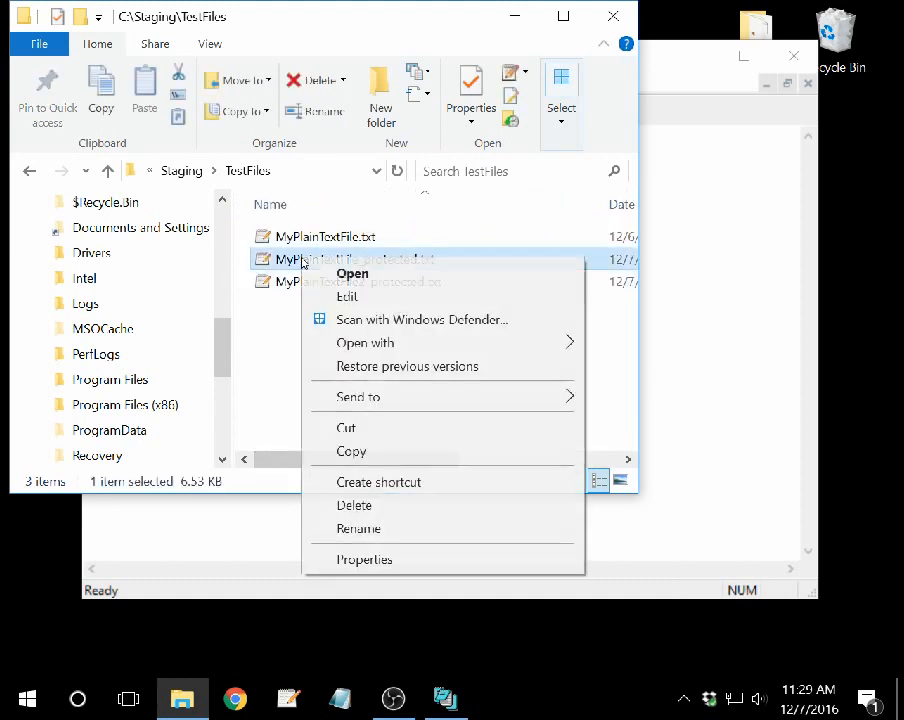
click(383, 563)
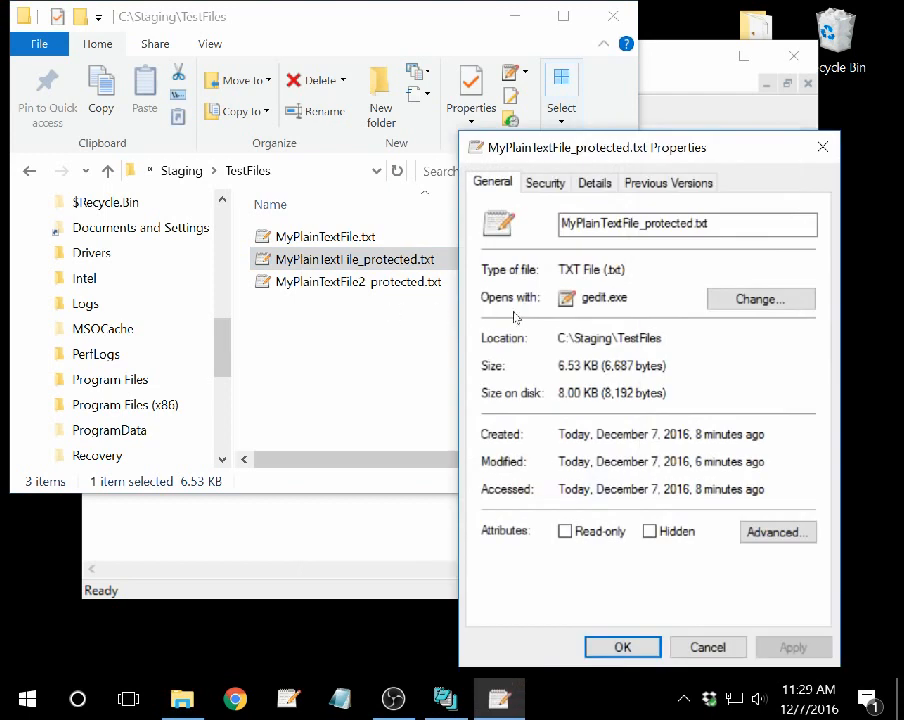
drag(603, 366, 664, 370)
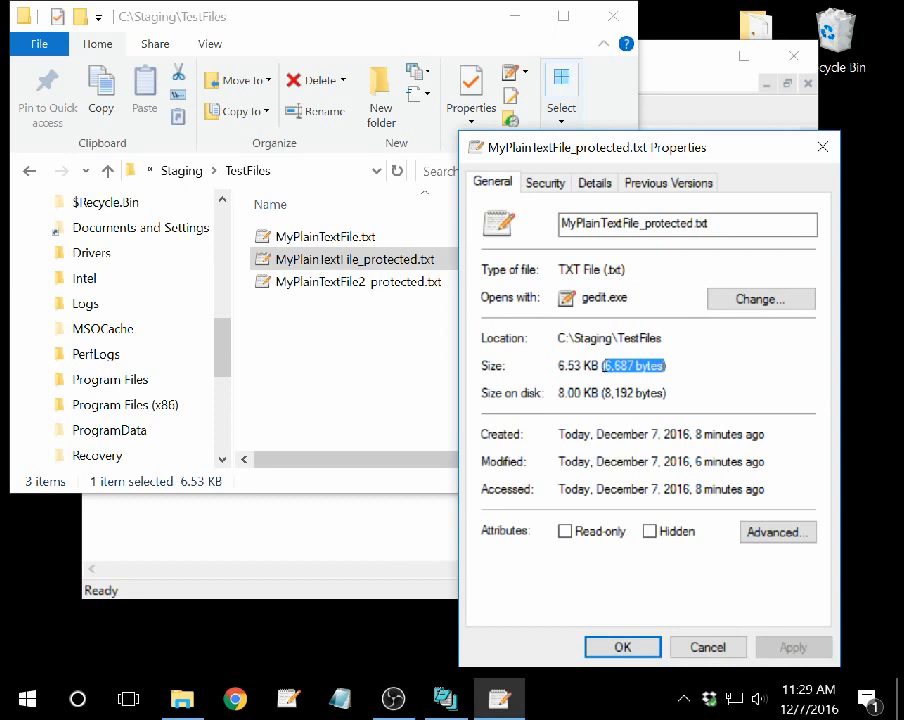
click(707, 647)
- Inspect the size of MyPlainTextFile2_protected.txt in its file properties and close them without changes
right_click(293, 283)
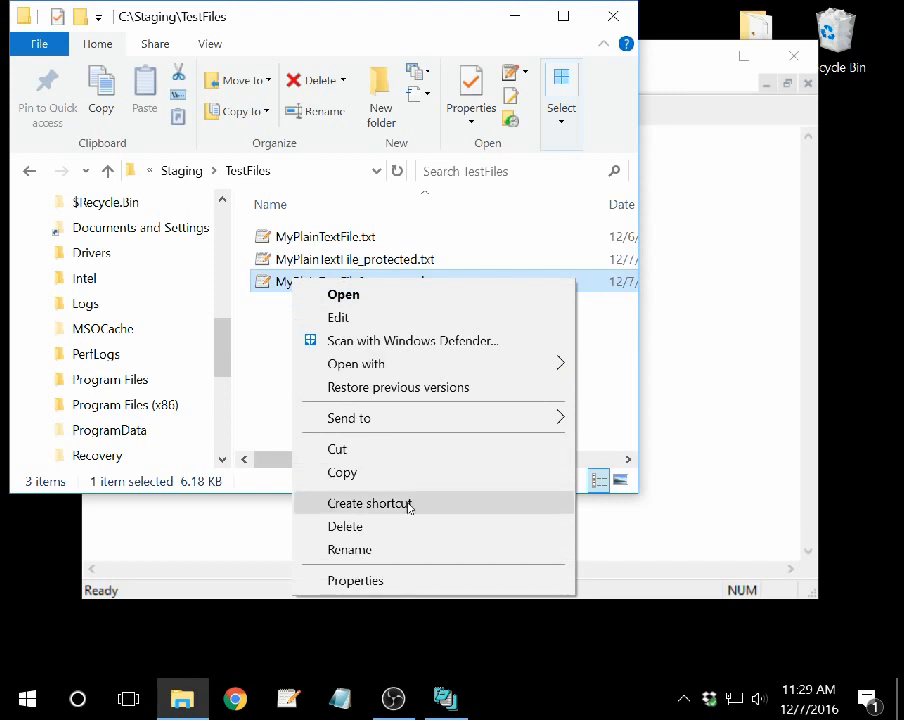
click(400, 581)
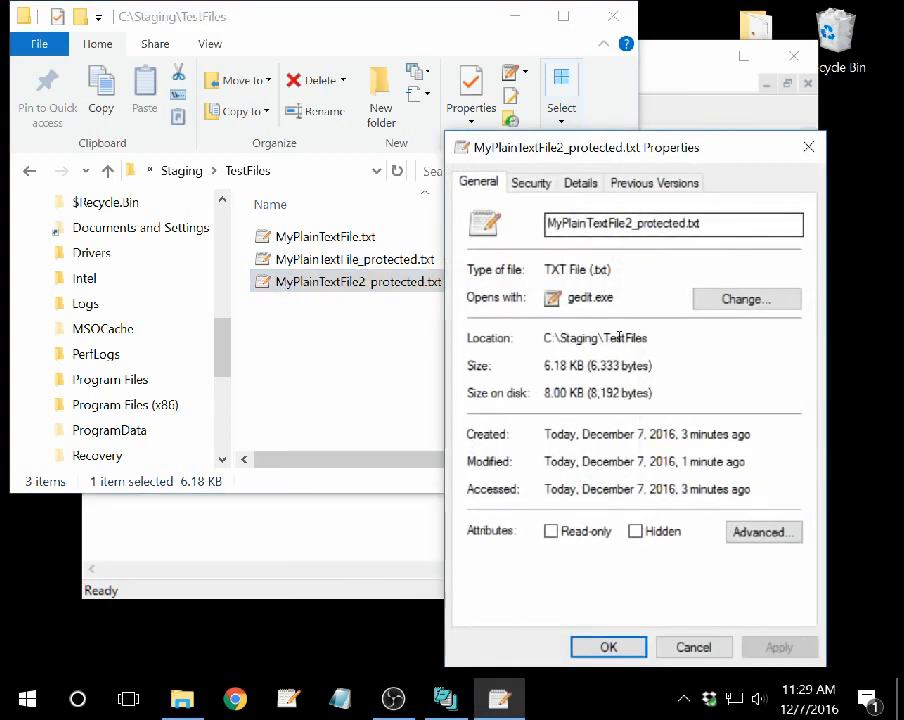
drag(686, 148, 538, 98)
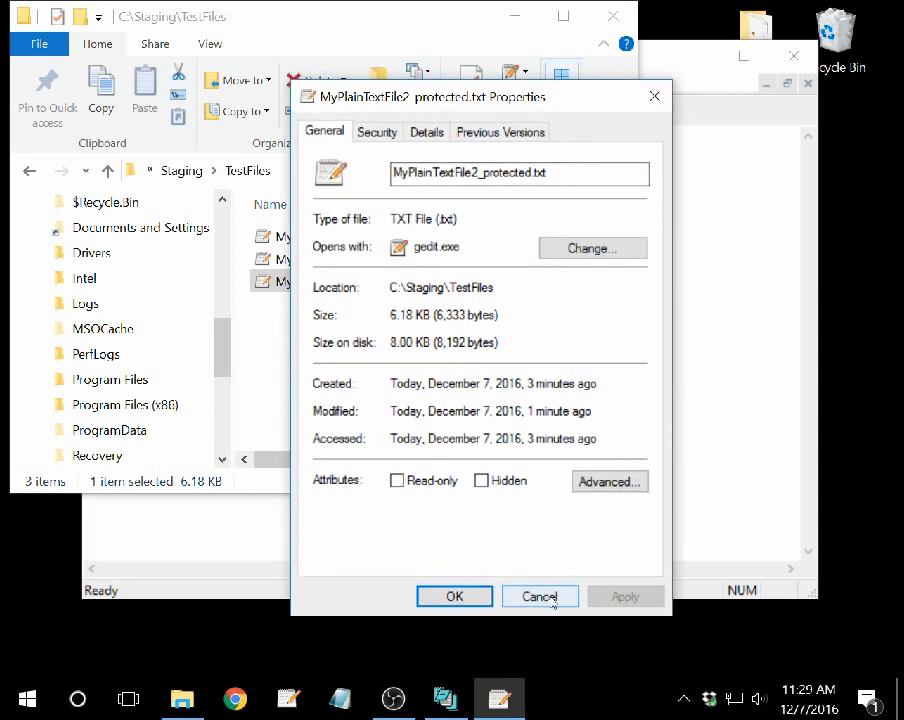
click(540, 596)
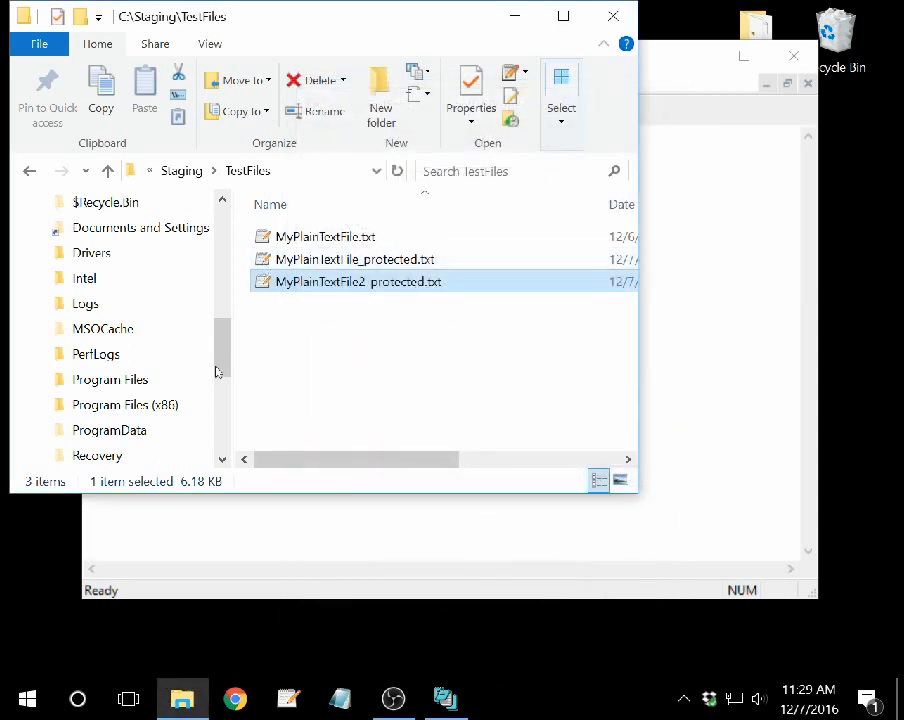
- Start HxD and open MyPlainTextFile_protected.txt from the TestFiles folder
click(18, 703)
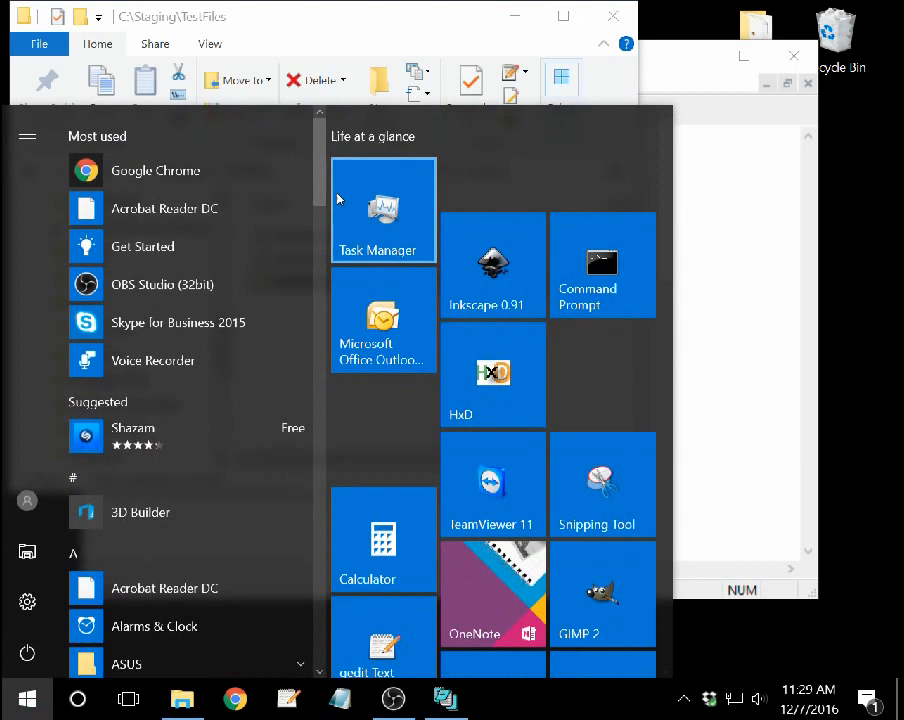
click(490, 370)
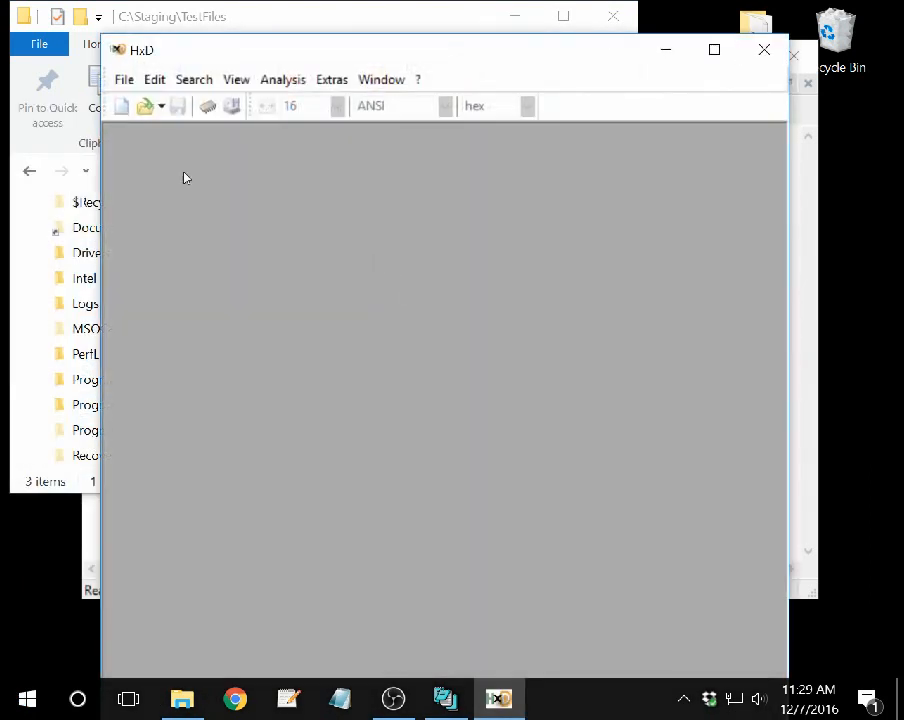
click(124, 79)
click(140, 100)
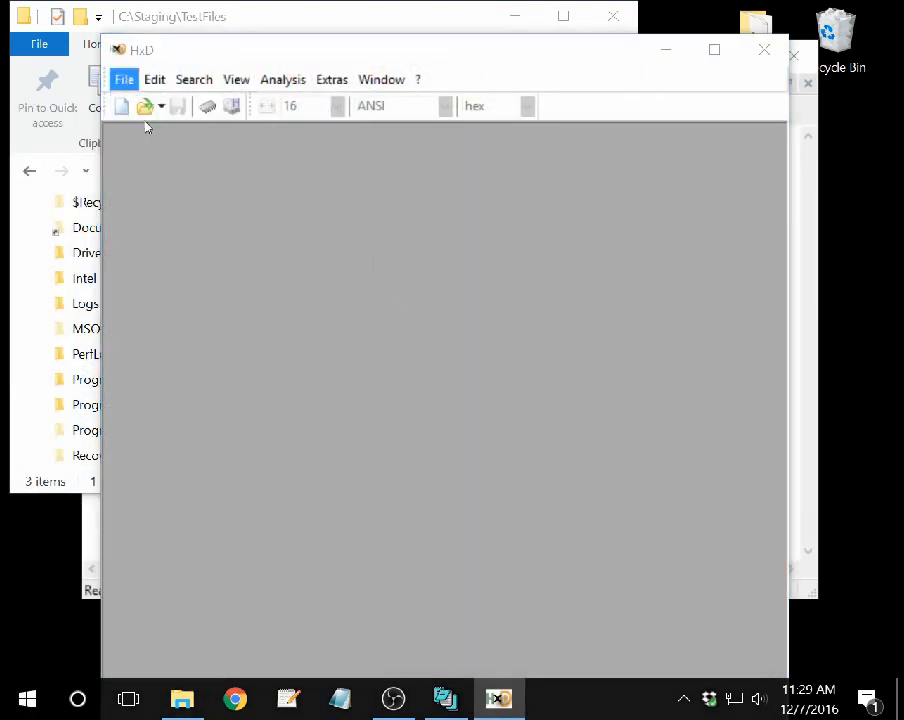
click(298, 362)
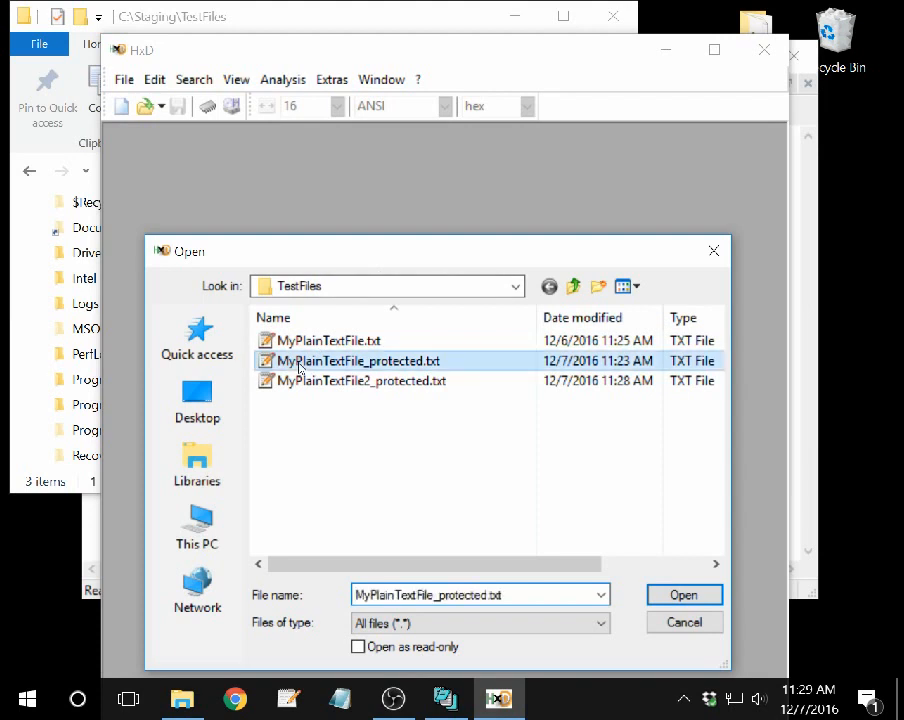
double_click(298, 364)
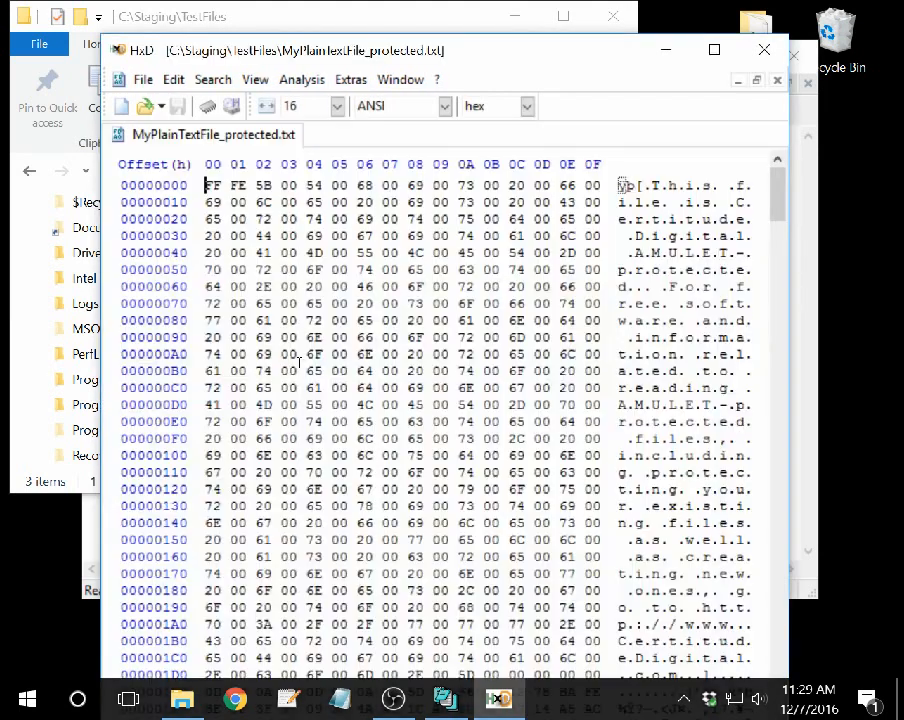
- Show only the text column for MyPlainTextFile_protected.txt and adapt its rows to the window width
click(255, 79)
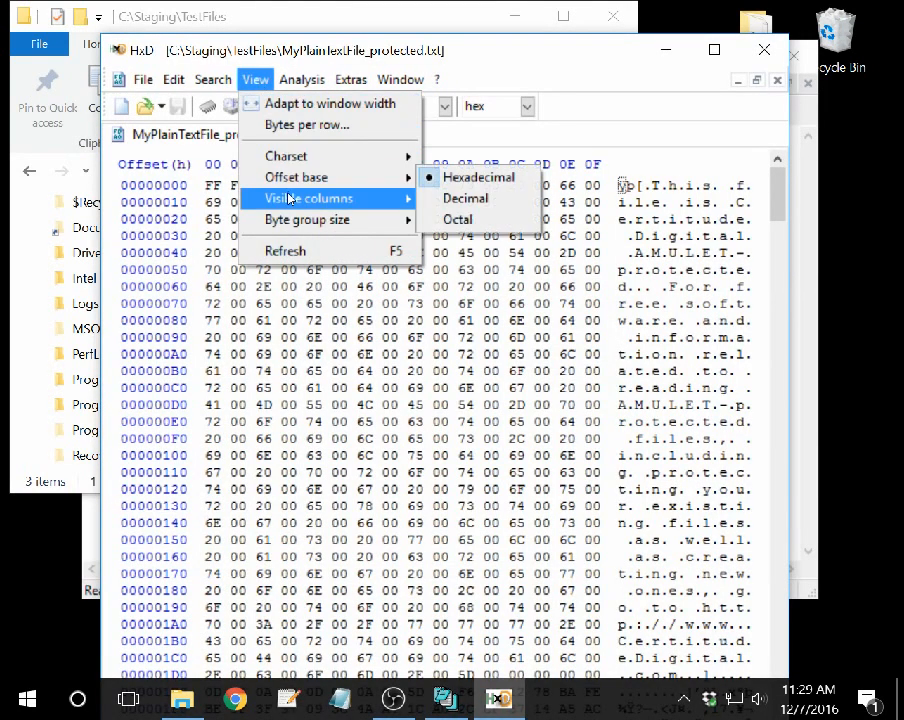
mouse_move(300, 198)
click(455, 220)
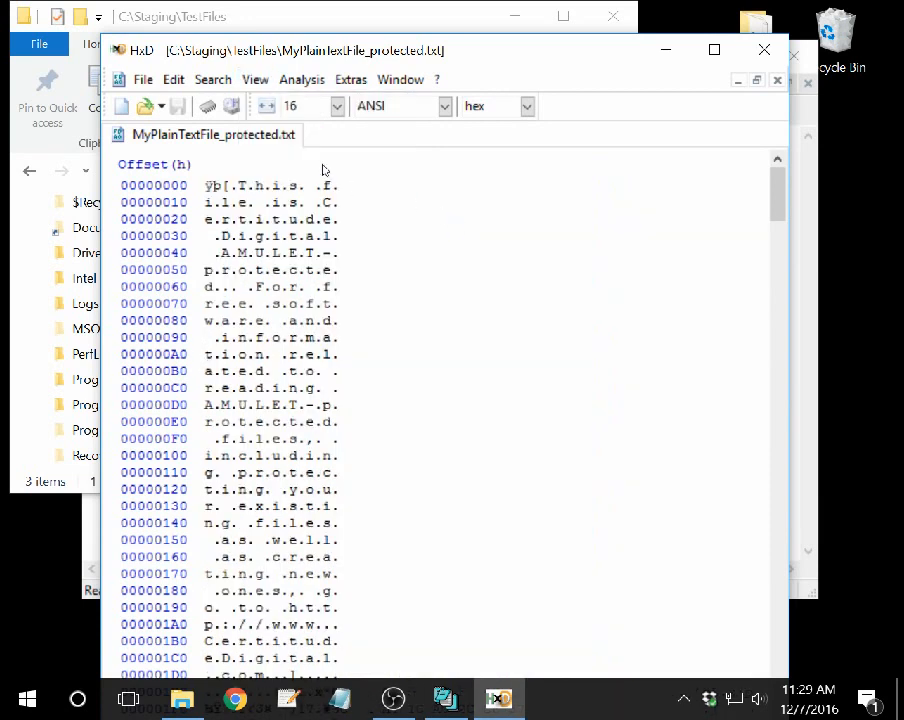
click(254, 79)
click(272, 108)
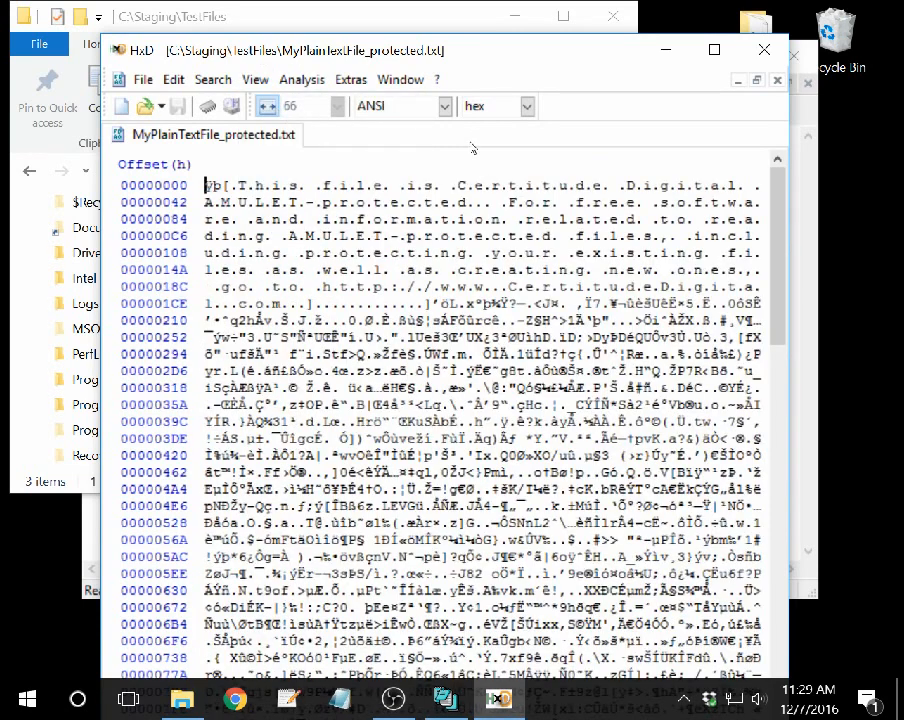
- Open MyPlainTextFile2_protected.txt from the TestFiles folder alongside the first protected file
click(145, 88)
click(160, 122)
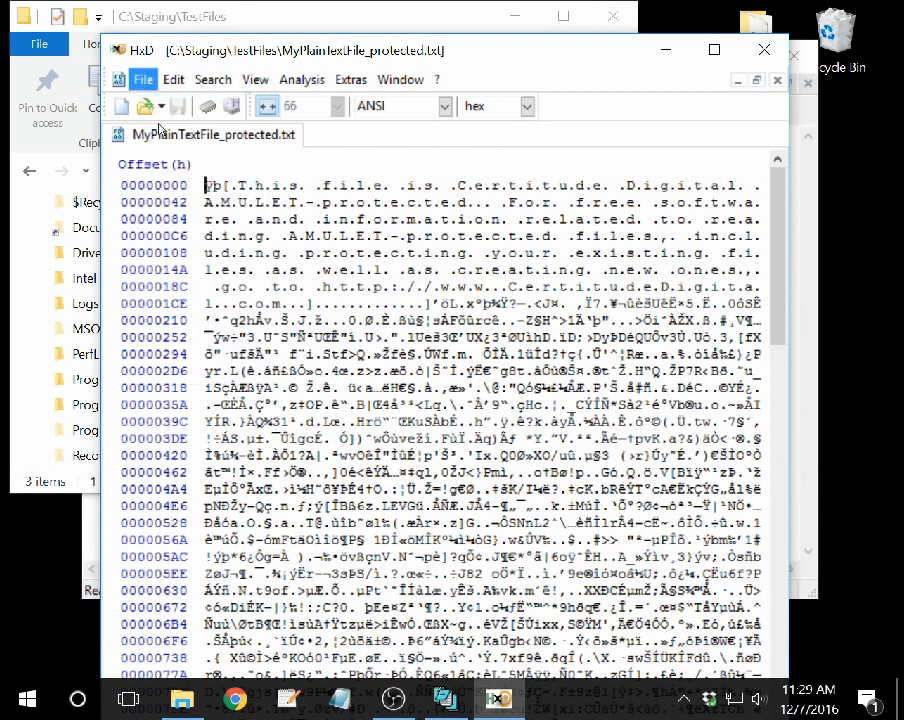
double_click(304, 381)
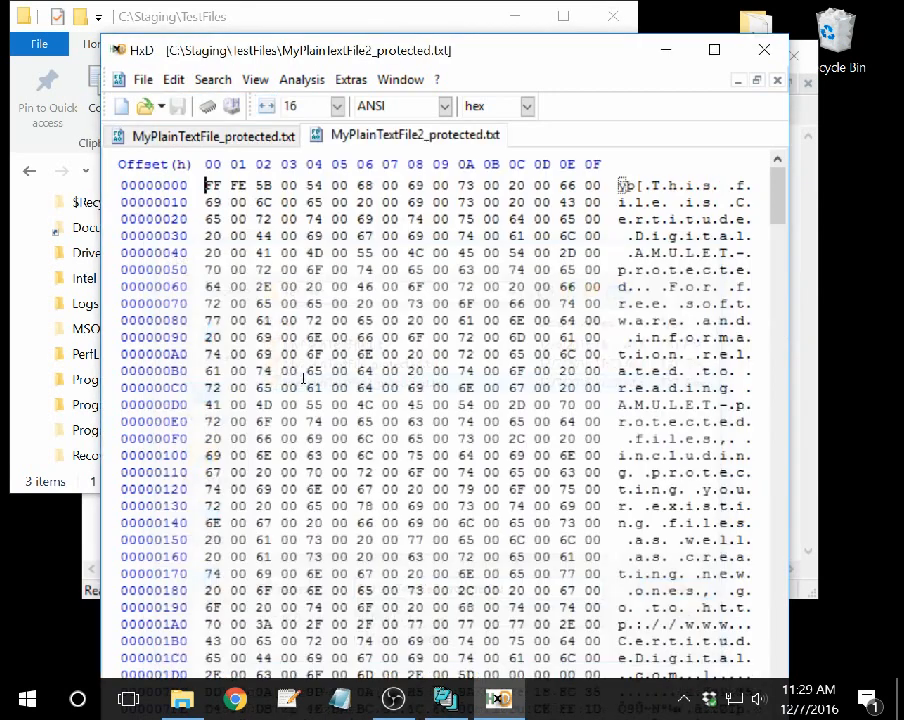
- Show only the text column for MyPlainTextFile2_protected.txt and adapt its rows to the window width
click(255, 79)
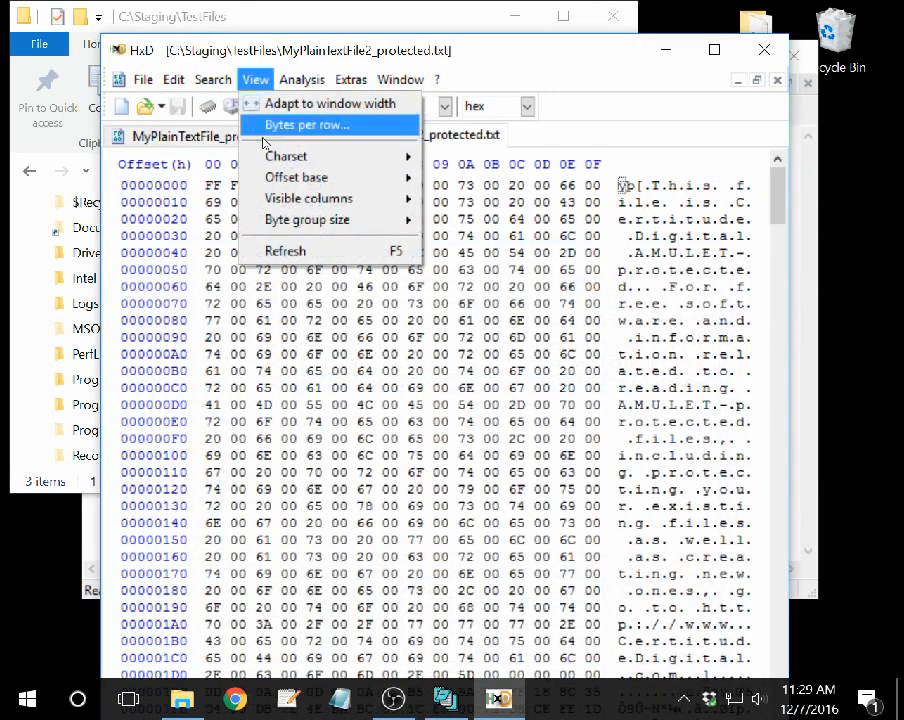
mouse_move(276, 200)
click(505, 217)
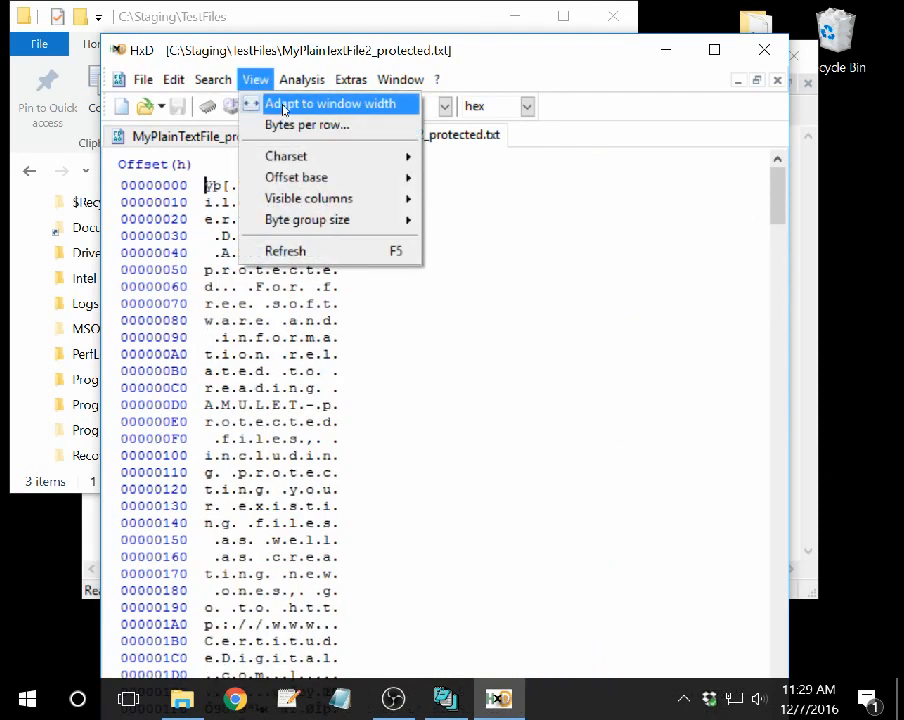
click(282, 104)
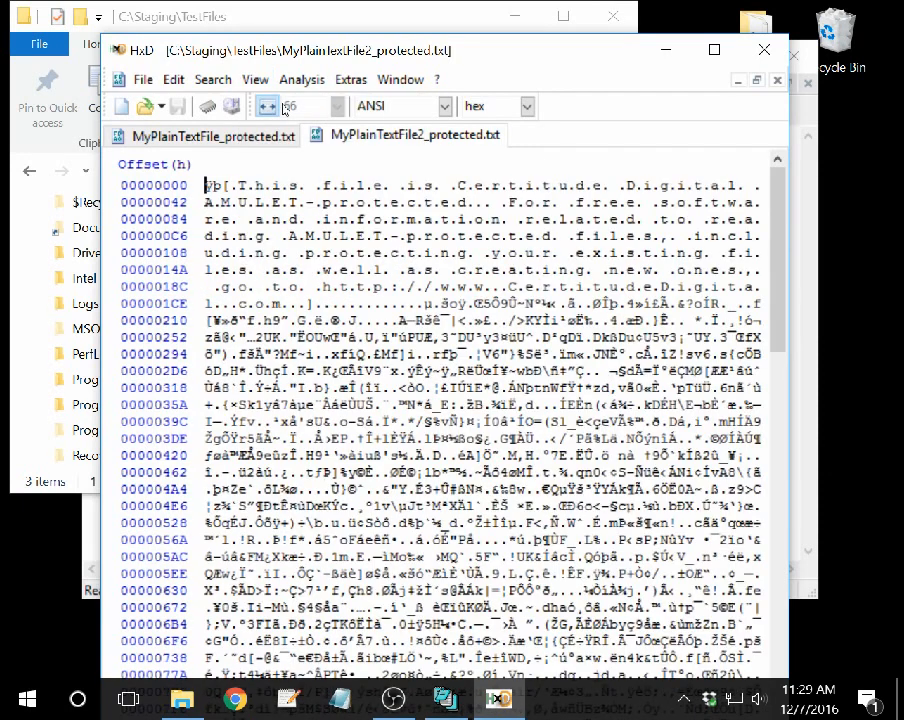
- Tile both file windows one above the other, and highlight the readable header text in MyPlainTextFile2_protected.txt to examine the content after it
click(404, 80)
click(420, 98)
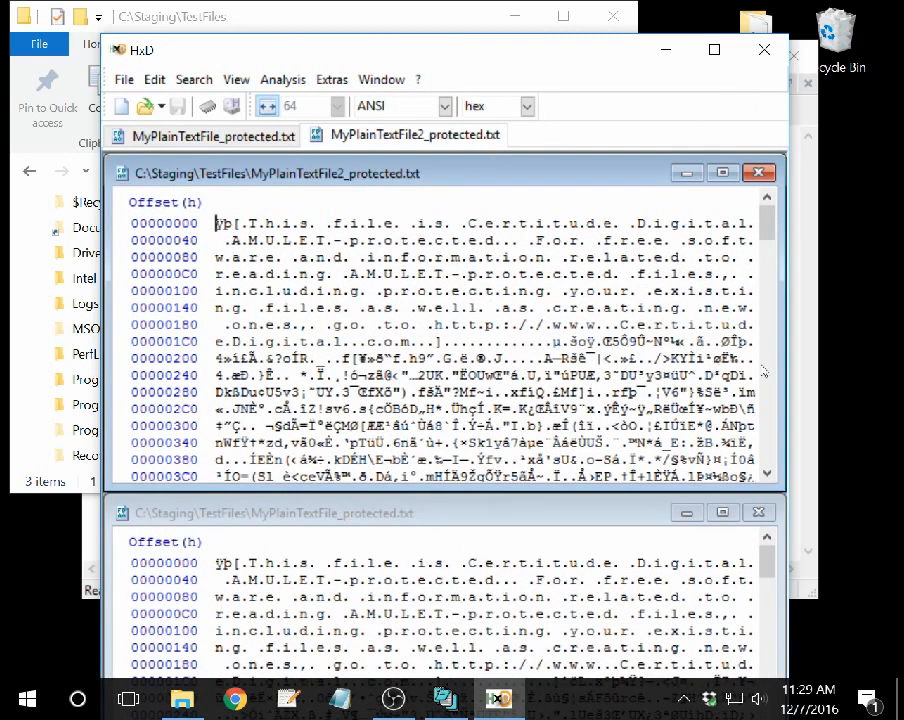
drag(249, 223, 429, 340)
drag(766, 218, 766, 240)
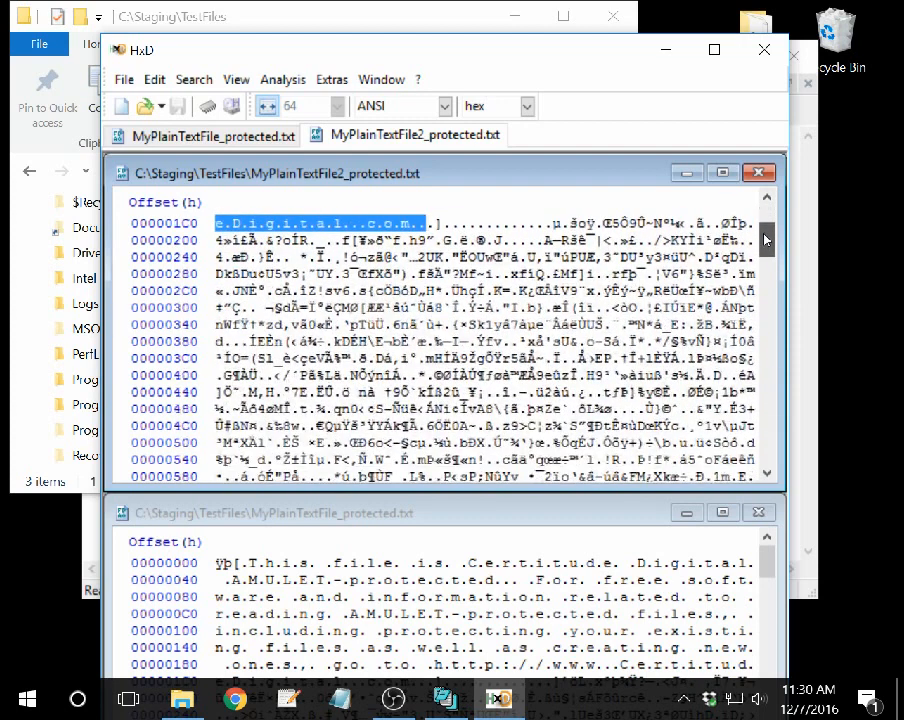
- Examine the header and scrambled content of MyPlainTextFile_protected.txt against the other file, and close HxD
drag(240, 556, 538, 663)
drag(527, 497, 517, 416)
drag(765, 461, 765, 476)
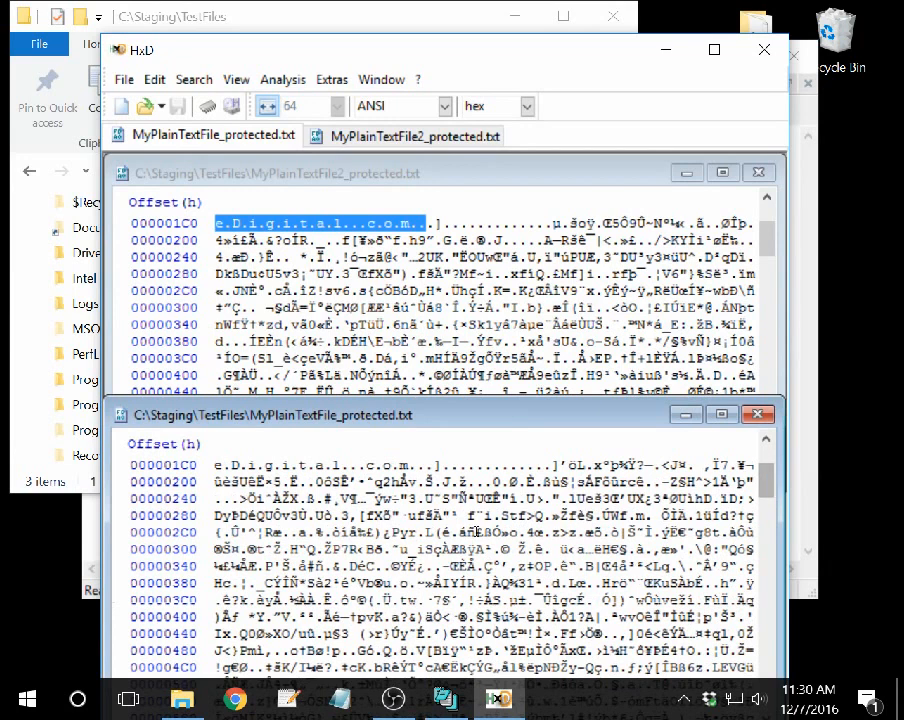
drag(396, 464, 206, 446)
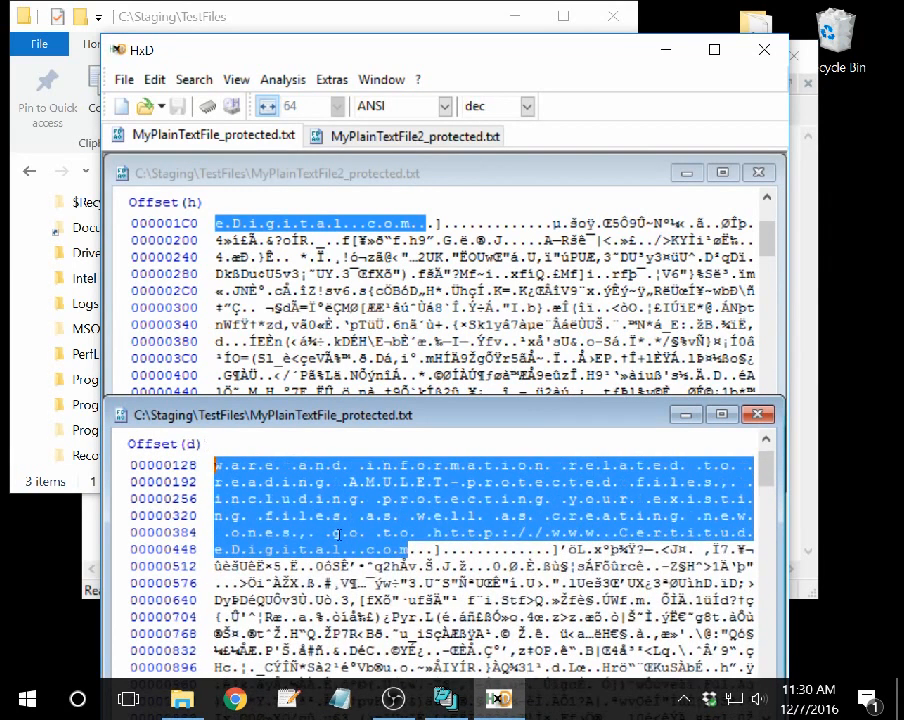
scroll(425, 553, down, 2)
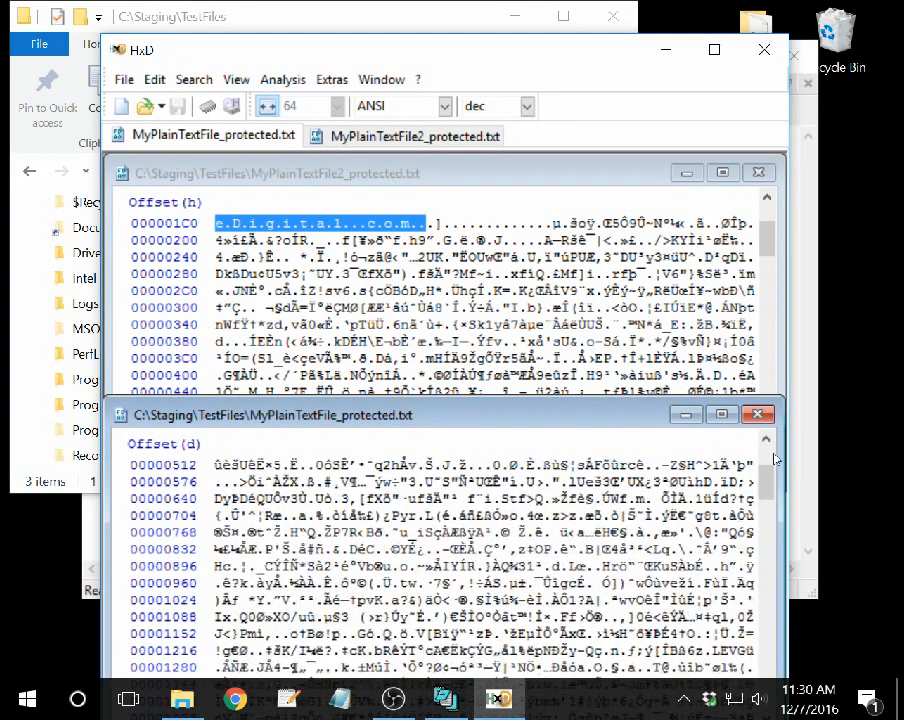
click(768, 442)
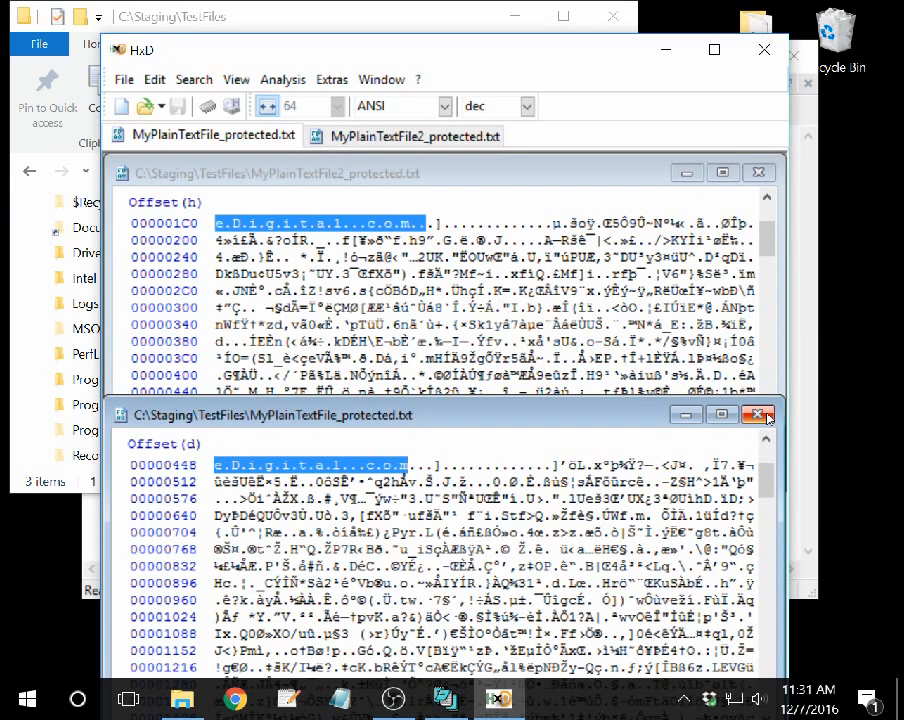
click(764, 50)
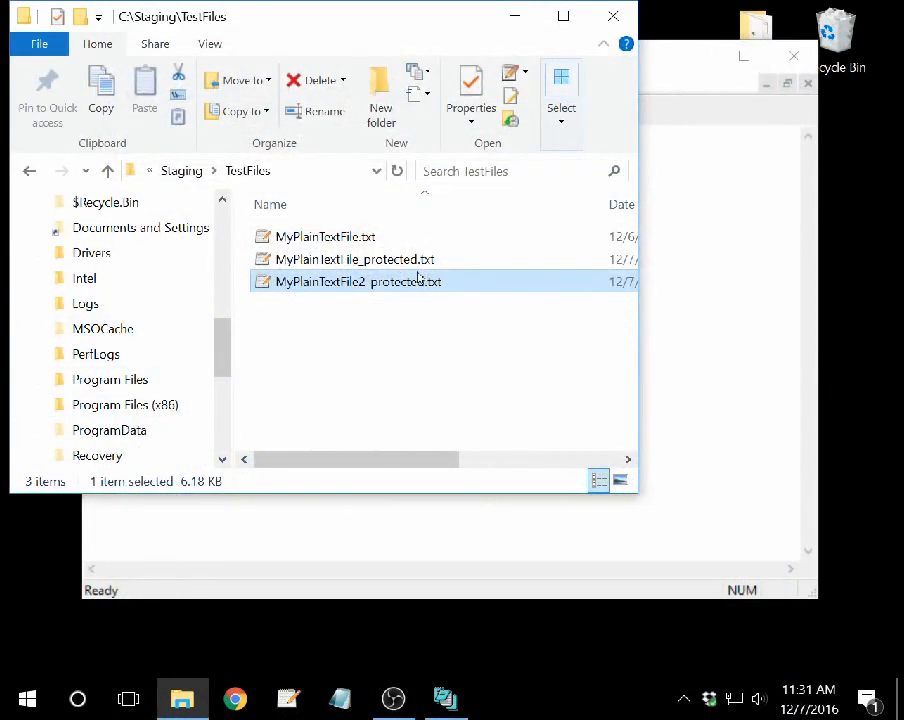
- Minimize File Explorer and open MyPlainTextFile2_protected.txt in Certitude Text Editor Demo
click(522, 14)
click(122, 82)
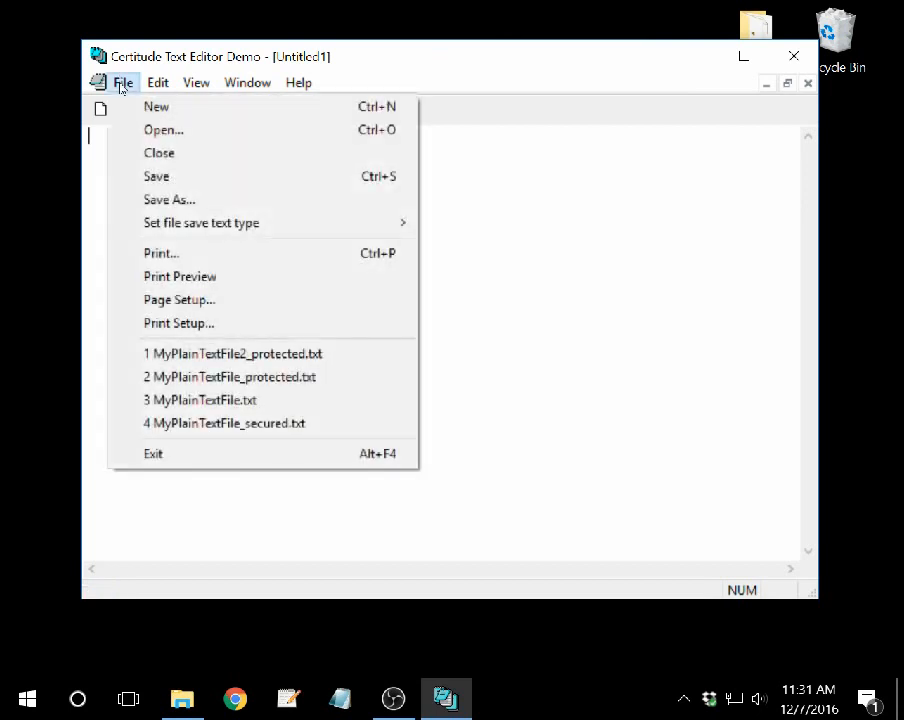
click(156, 129)
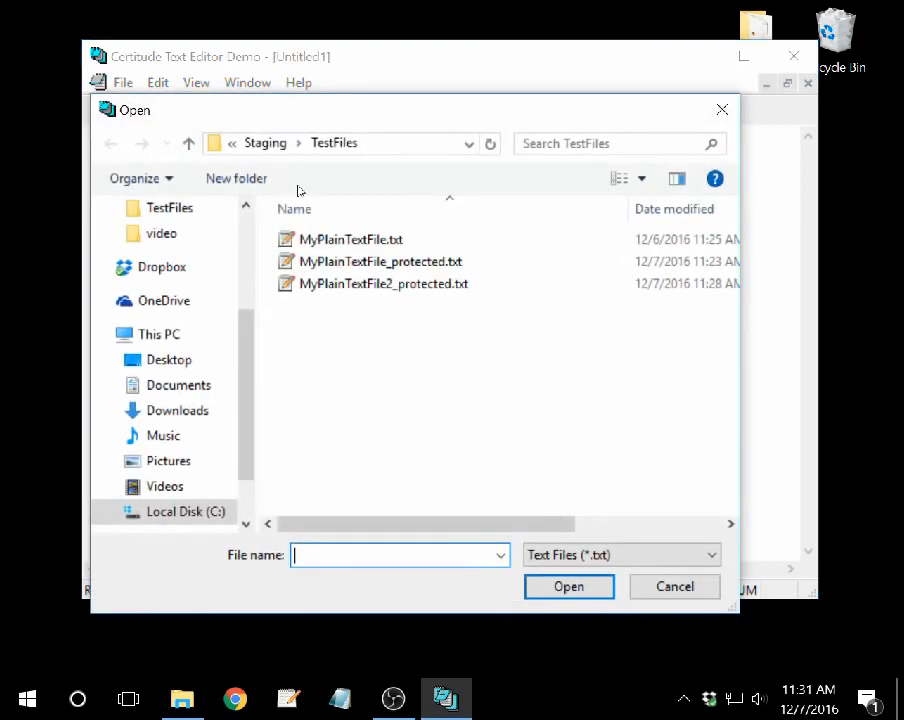
double_click(341, 288)
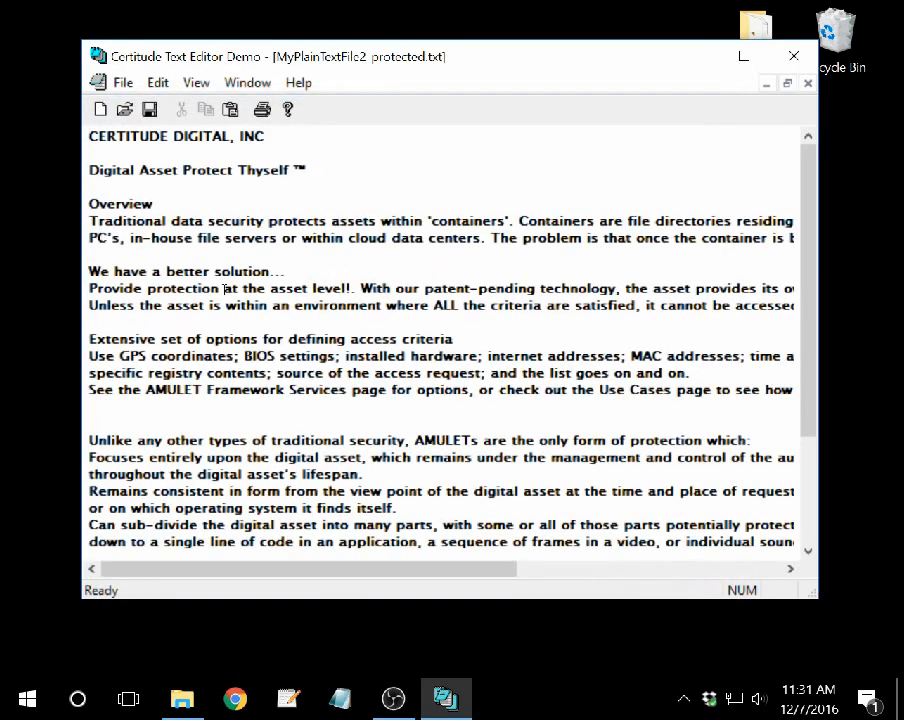
- Look through the text of MyPlainTextFile2_protected.txt from start to end and close the text editor
scroll(227, 390, down, 3)
scroll(230, 395, up, 3)
click(793, 57)
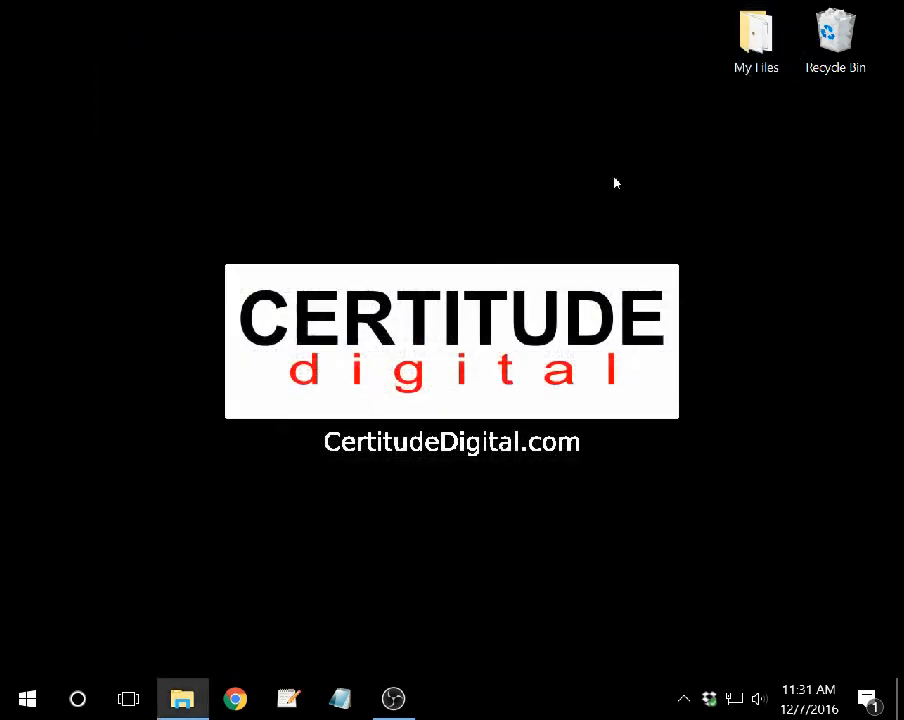